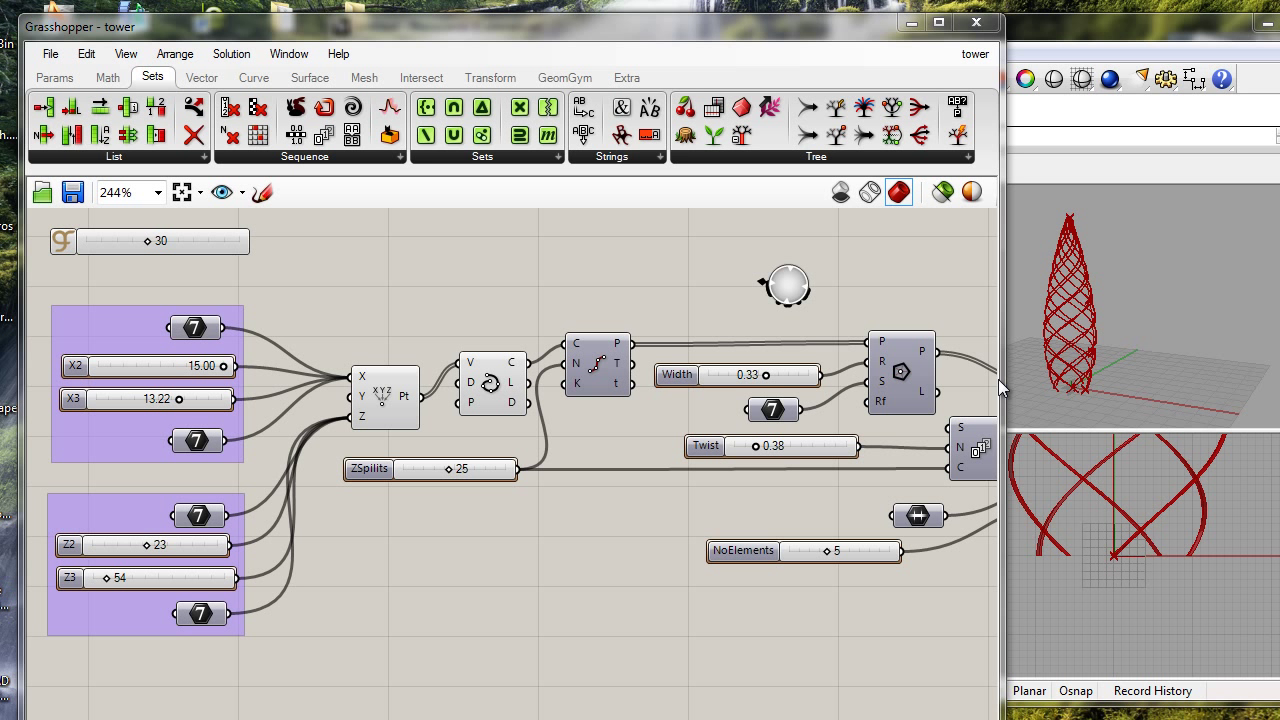
Step: Widen, reposition and maximize the Grasshopper editor so the entire tower definition is visible
left_click_drag(1000, 368, 1270, 368)
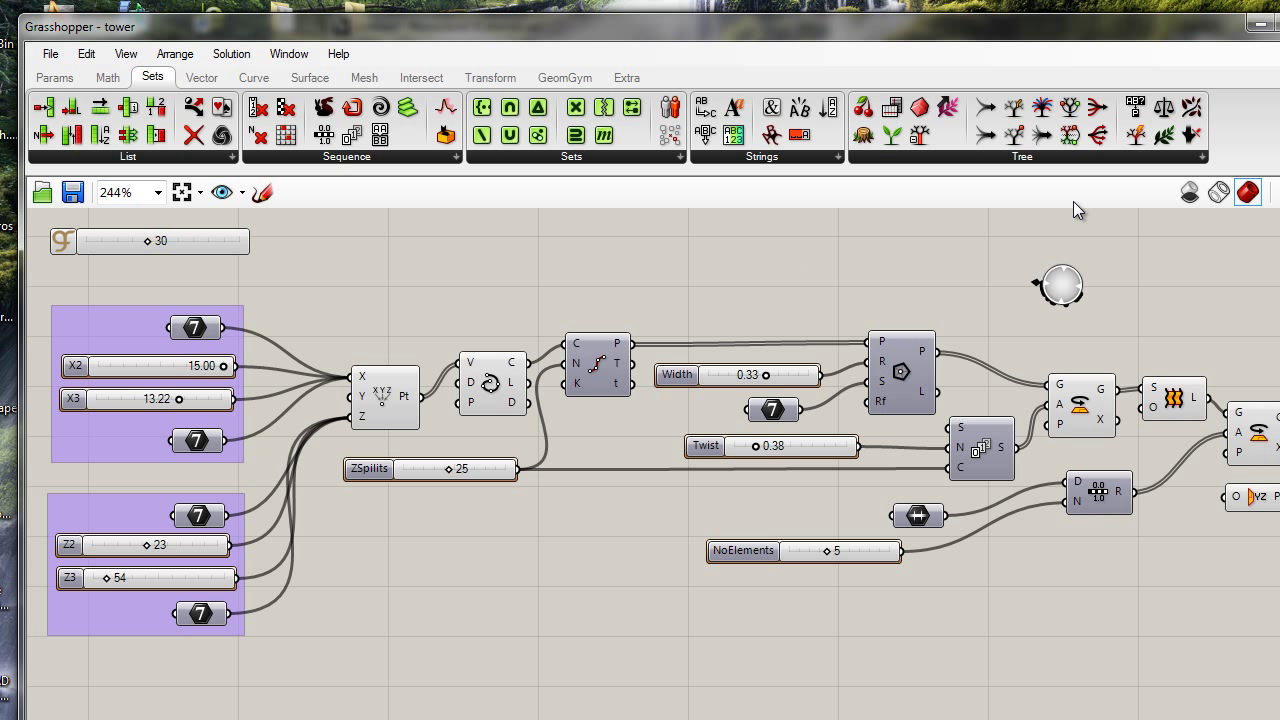
left_click_drag(1097, 37, 873, 63)
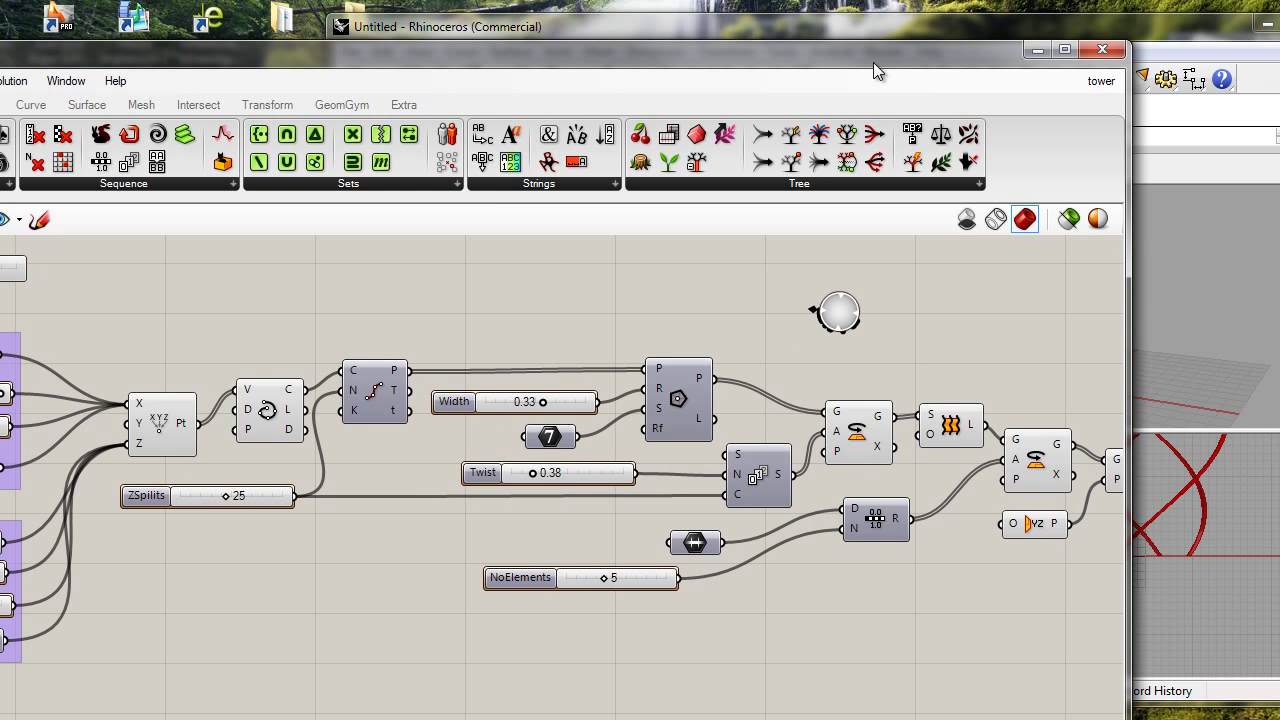
left_click_drag(1125, 275, 1262, 275)
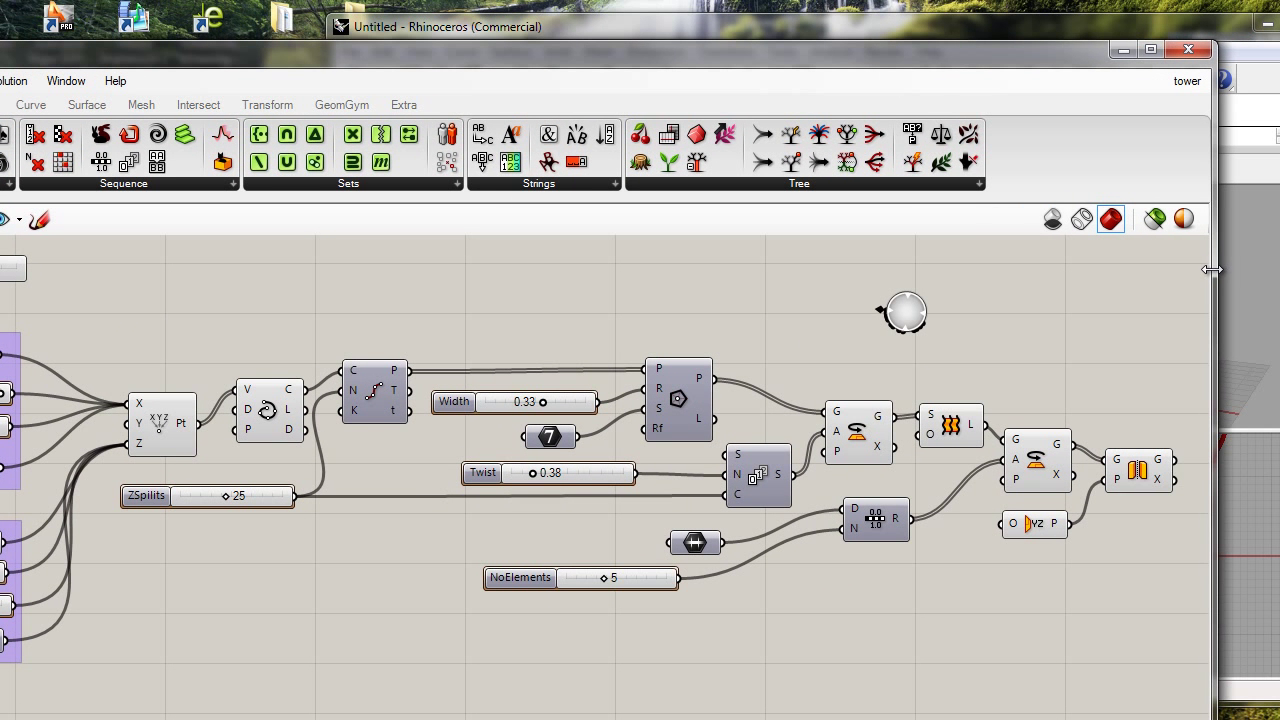
double_click(771, 50)
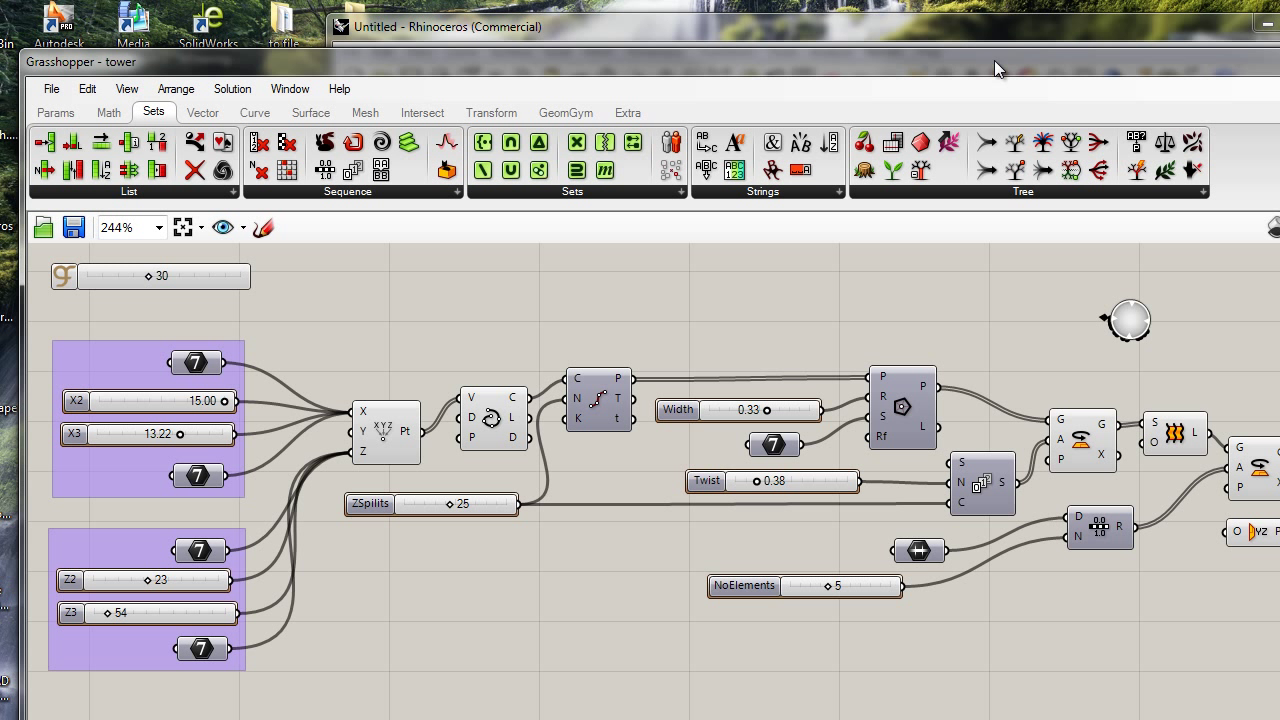
Step: Show the Genoform components, test-add and undo a parameter slider, then move the editor aside
left_click(627, 112)
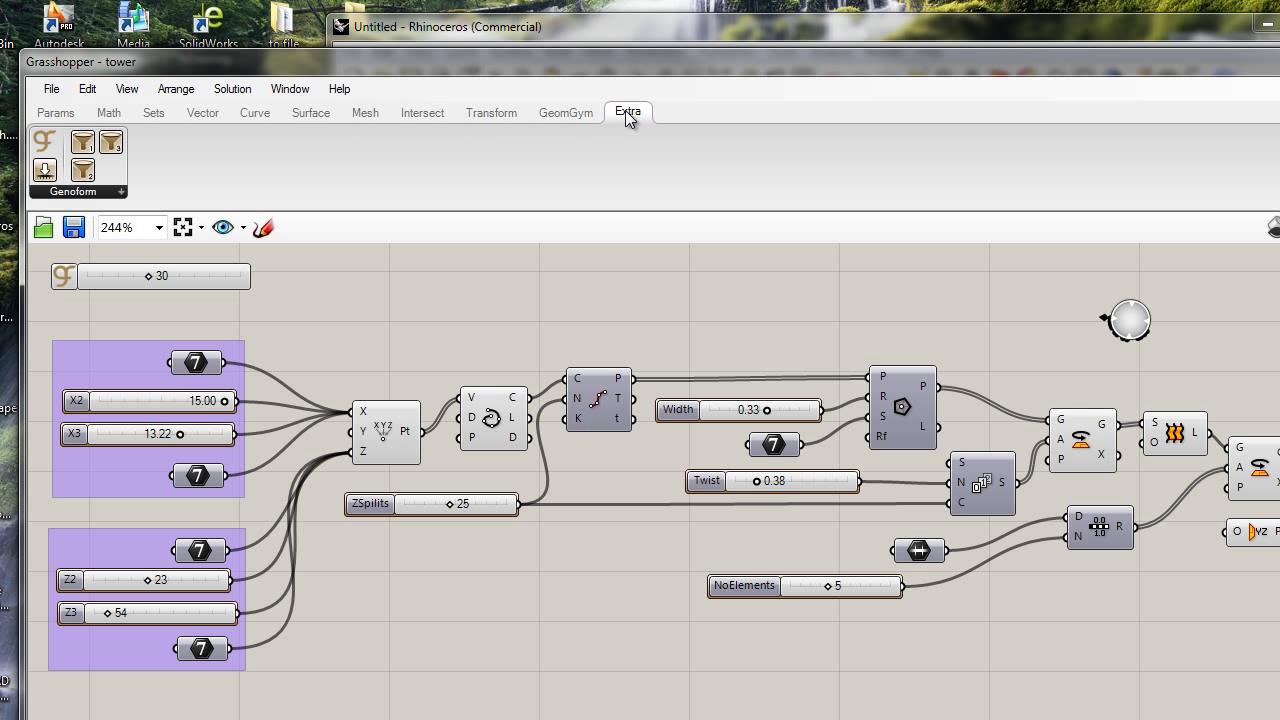
left_click_drag(563, 59, 569, 44)
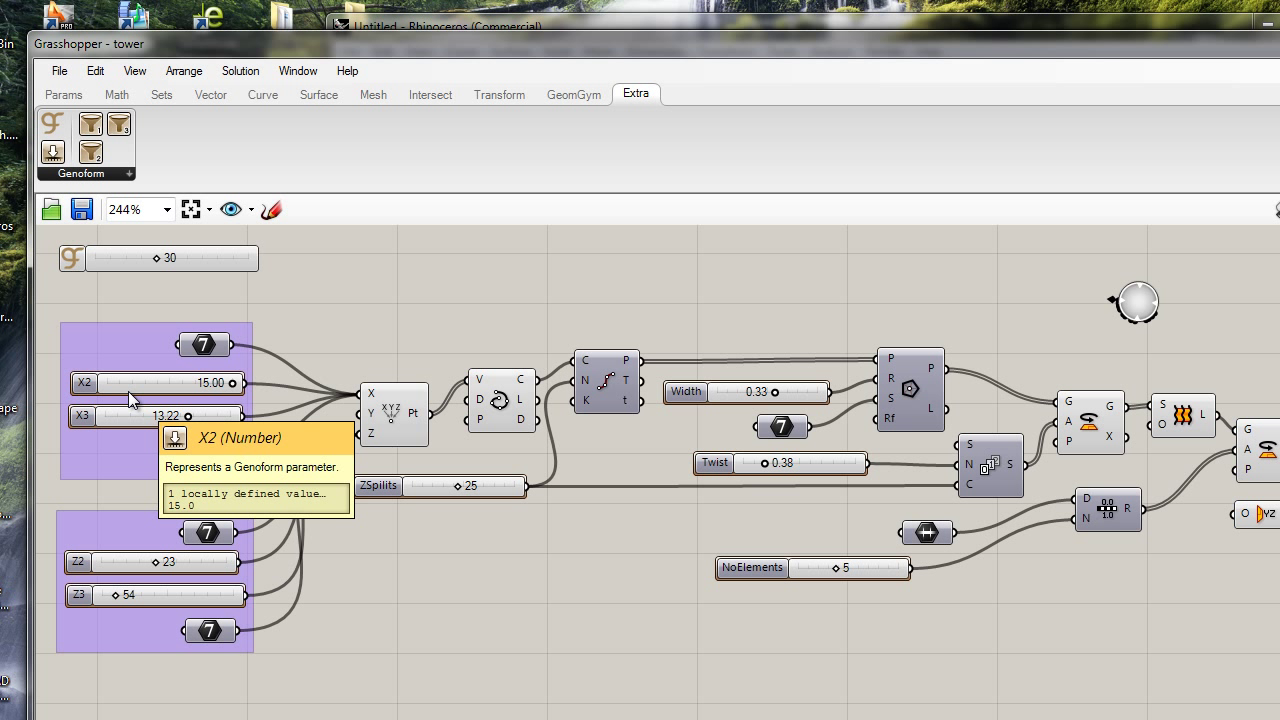
left_click_drag(52, 152, 375, 285)
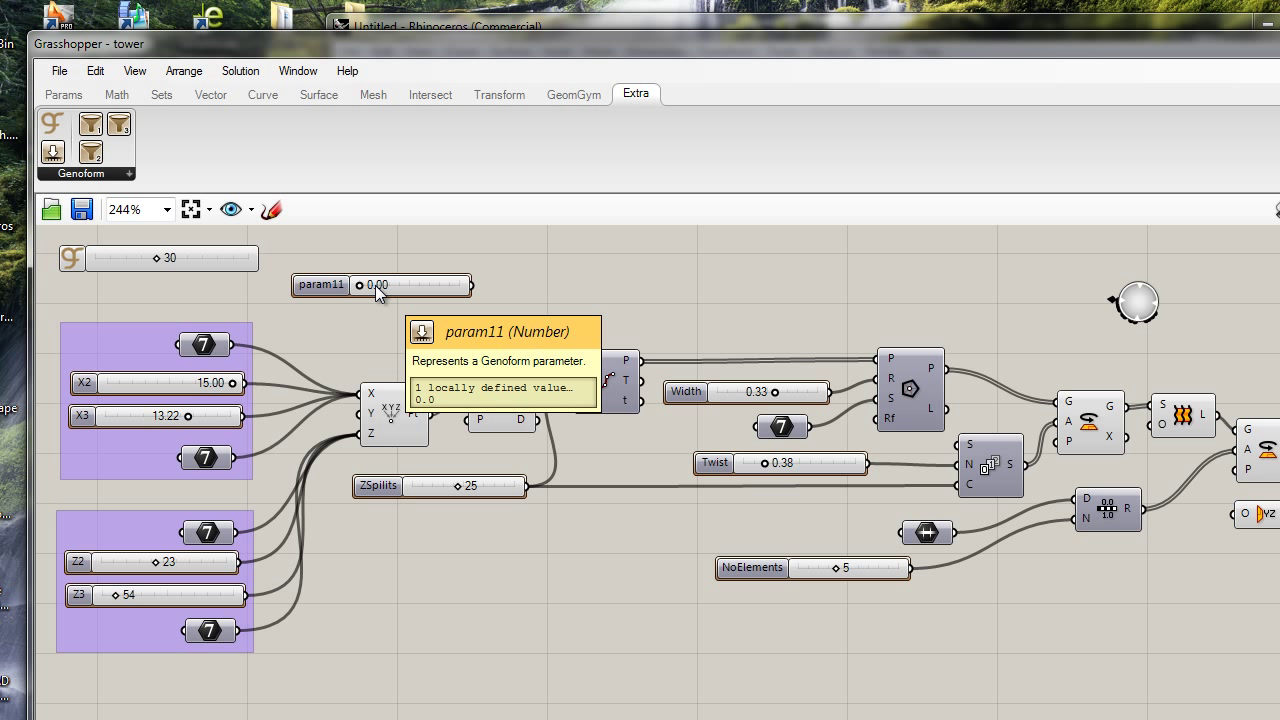
key("ctrl+z")
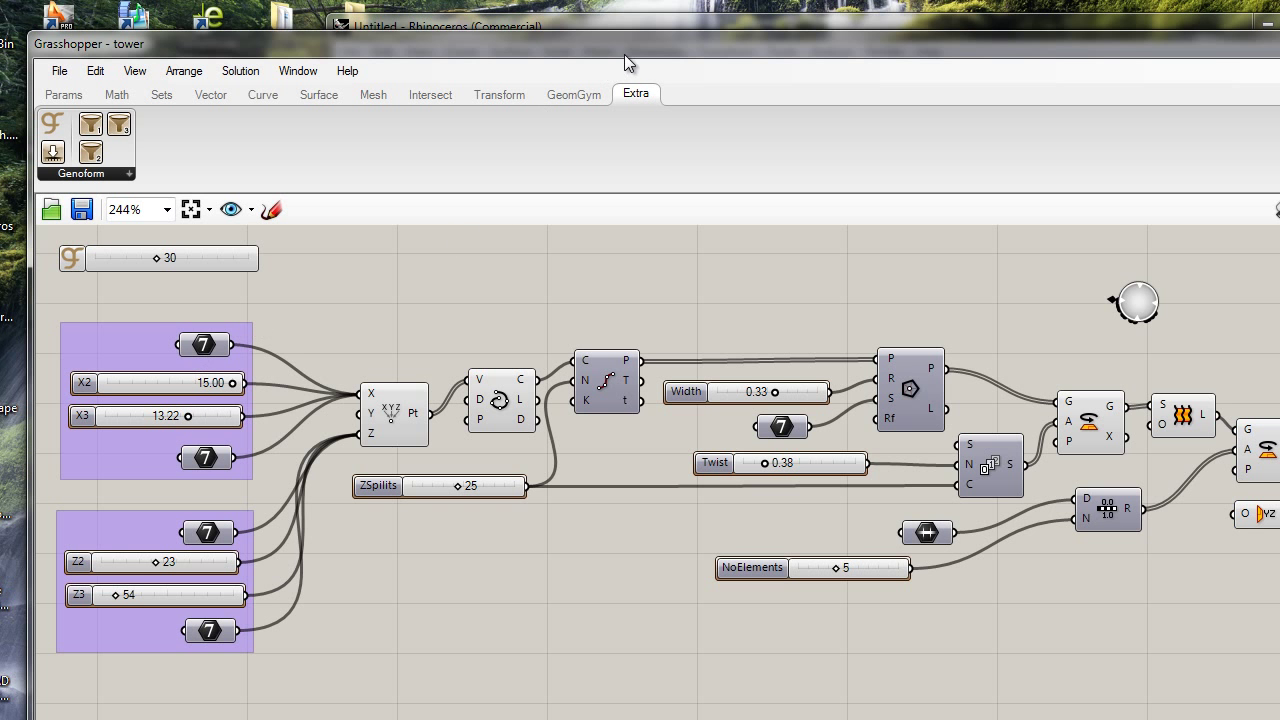
left_click_drag(632, 53, 481, 184)
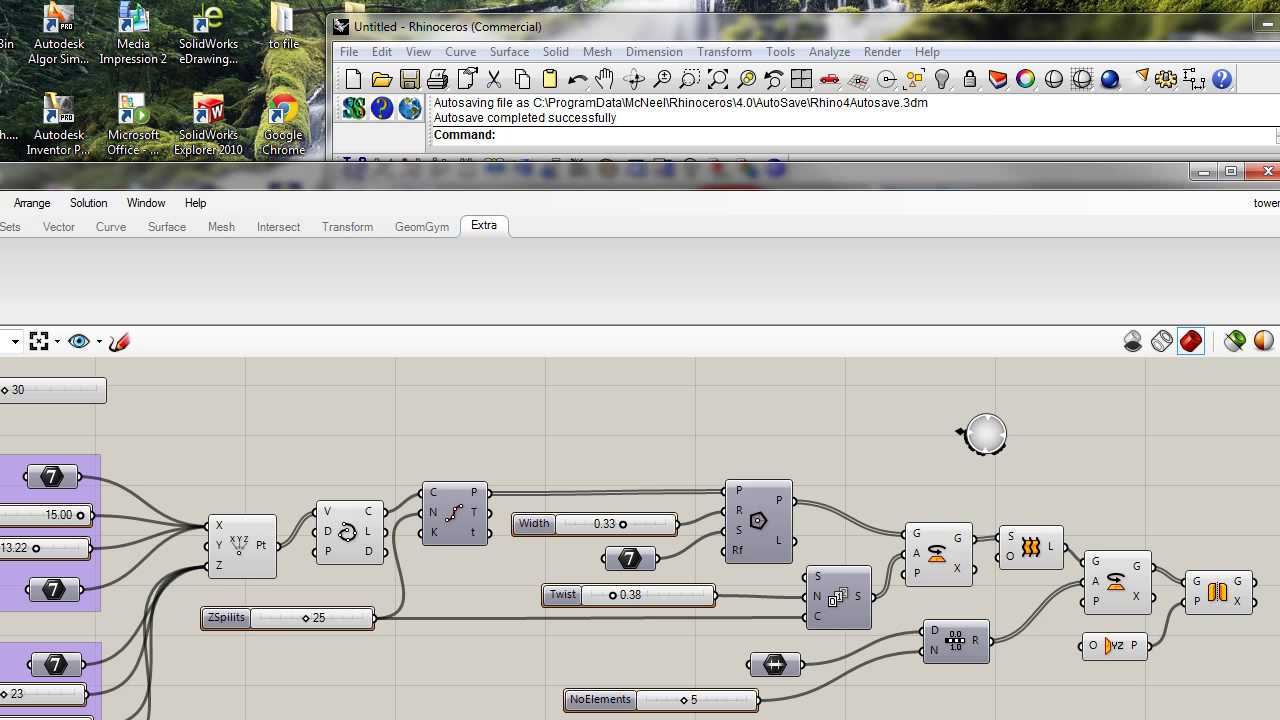
Step: Shrink the editor, shorten the X2 slider, and set X2 8.55, X3 11.78, Z3 62
left_click_drag(591, 178, 728, 75)
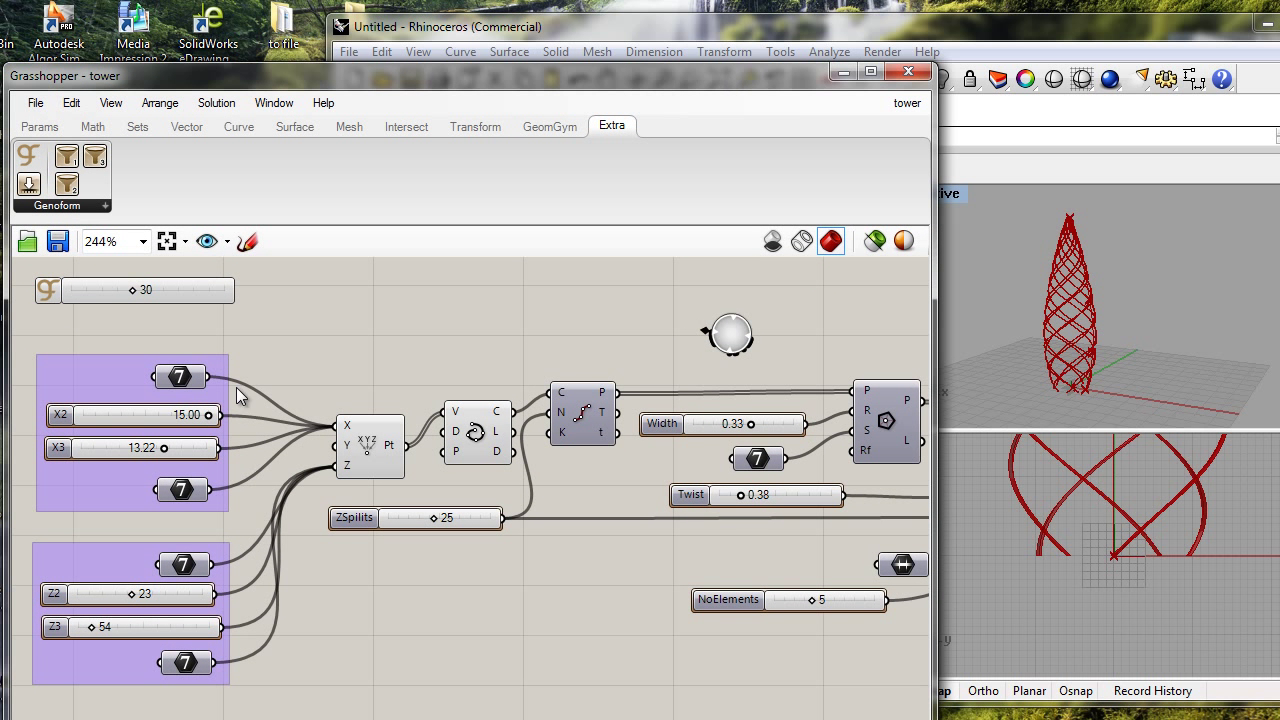
left_click_drag(210, 414, 179, 419)
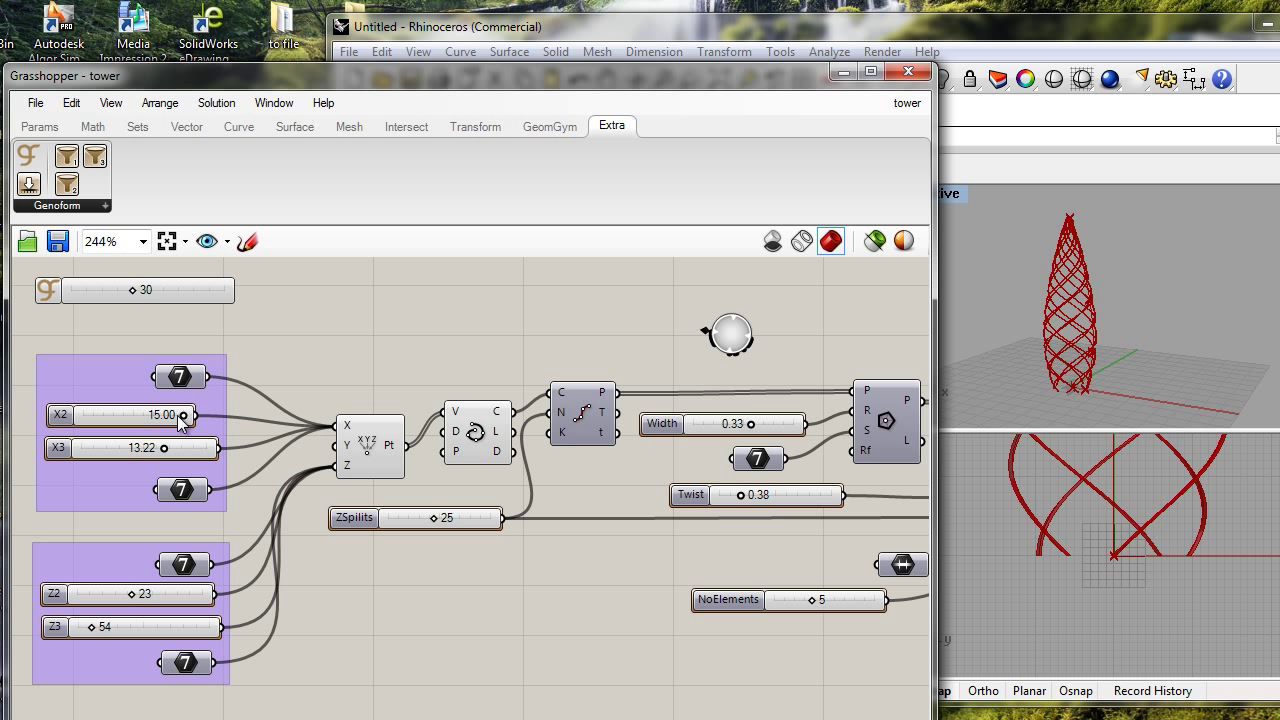
left_click_drag(185, 418, 157, 453)
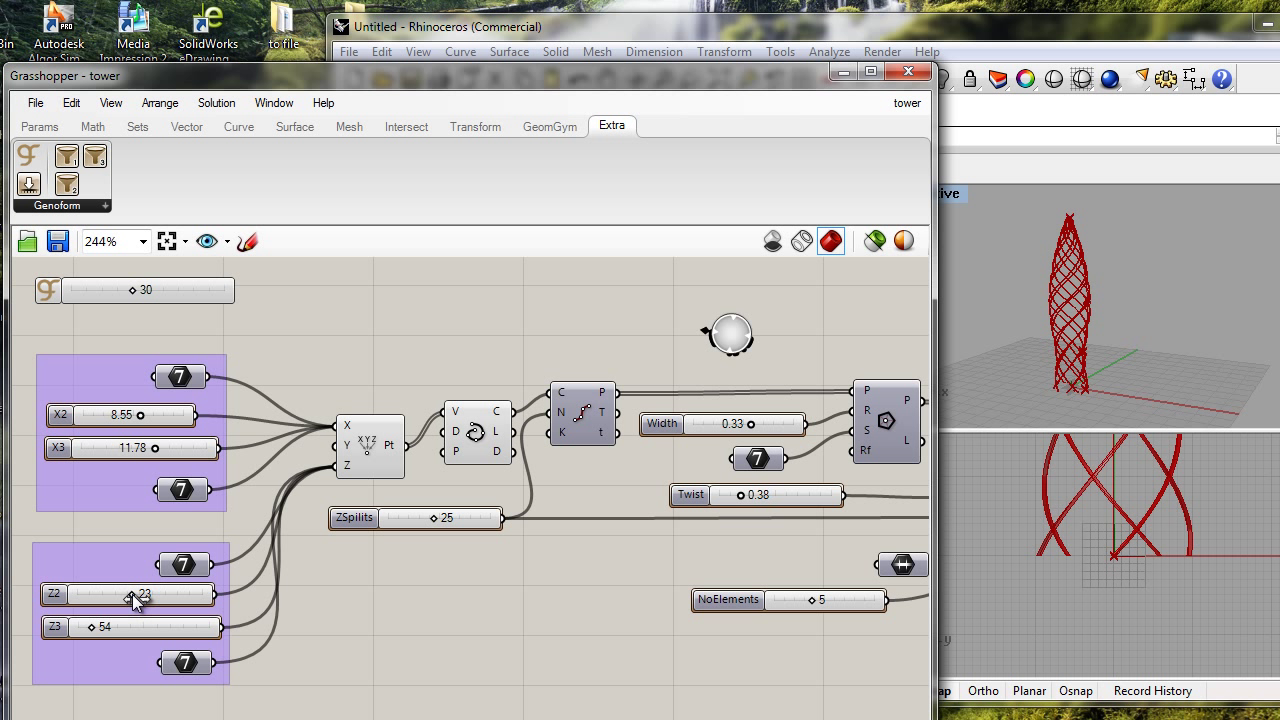
left_click_drag(134, 597, 123, 626)
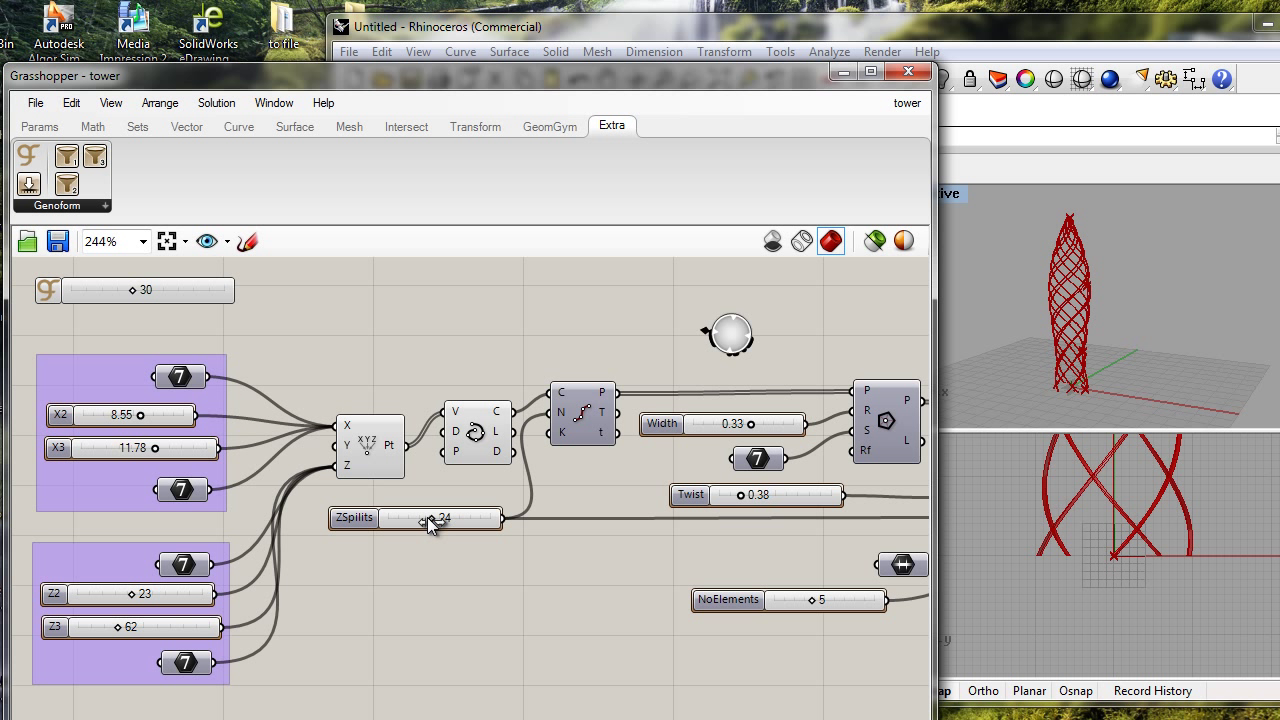
Step: Set ZSplits to 29, Twist to 0.31 and Width to 0.18
mouse_move(427, 517)
left_mouse_down()
mouse_move(472, 517)
mouse_move(444, 518)
left_mouse_up()
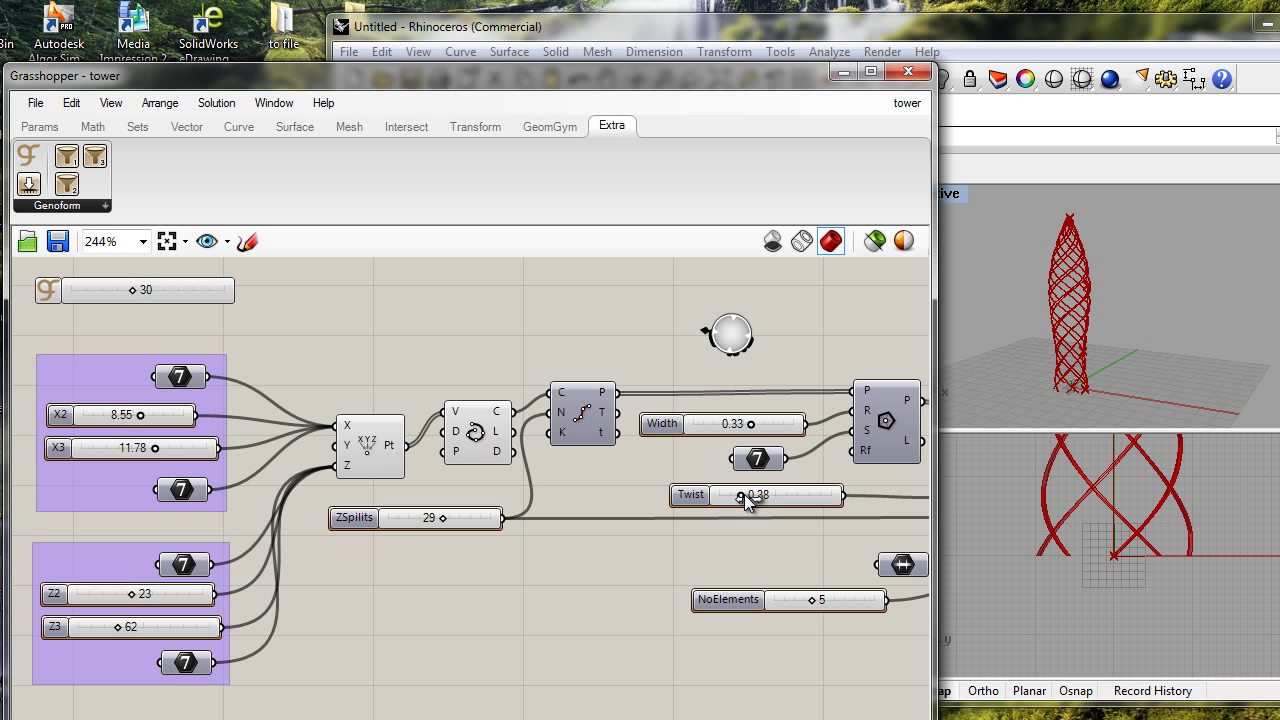
mouse_move(744, 494)
left_mouse_down()
mouse_move(766, 493)
mouse_move(740, 493)
left_mouse_up()
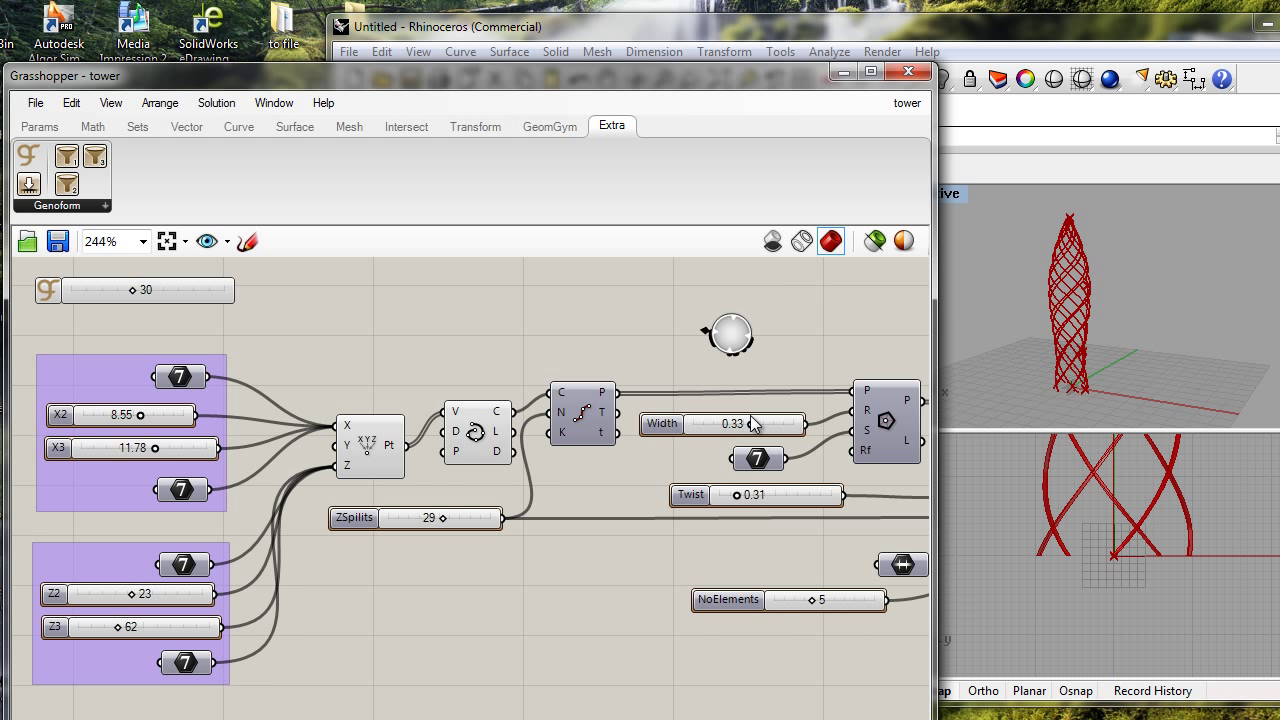
left_click_drag(752, 423, 713, 430)
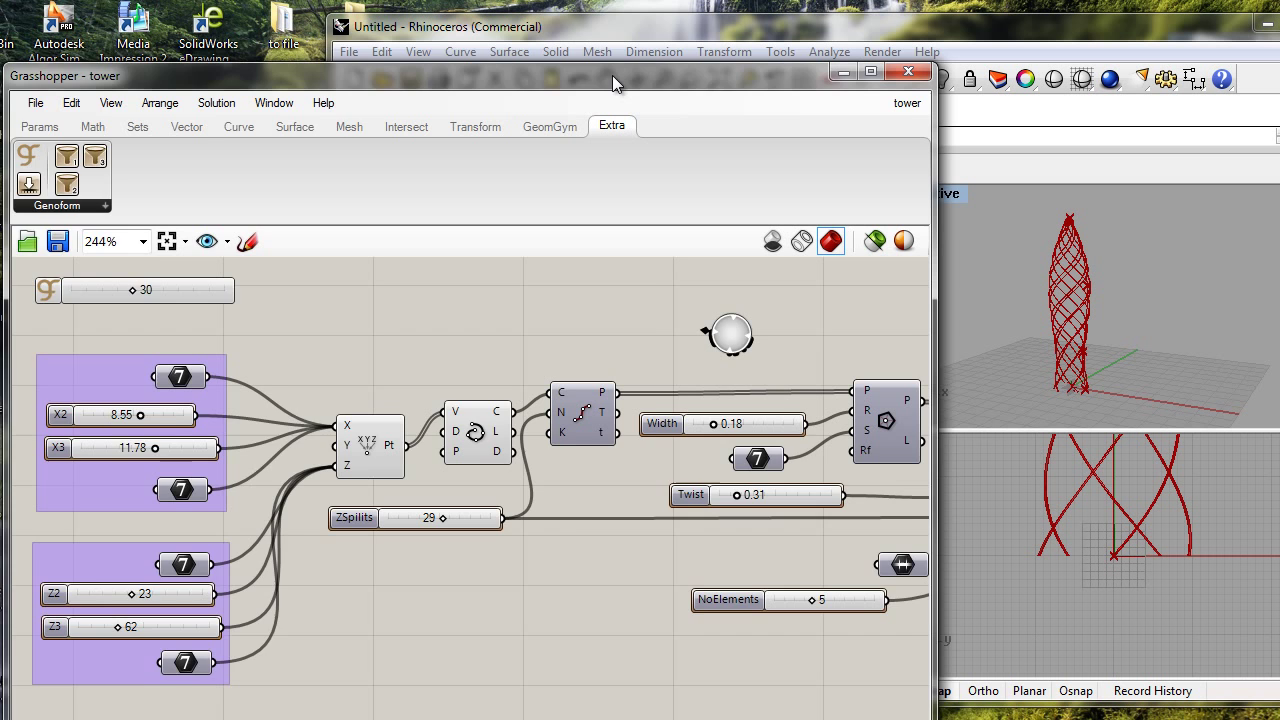
Step: Raise the member Width from 0.18 to 0.29, then restore and widen the editor window
left_click_drag(612, 75, 233, 49)
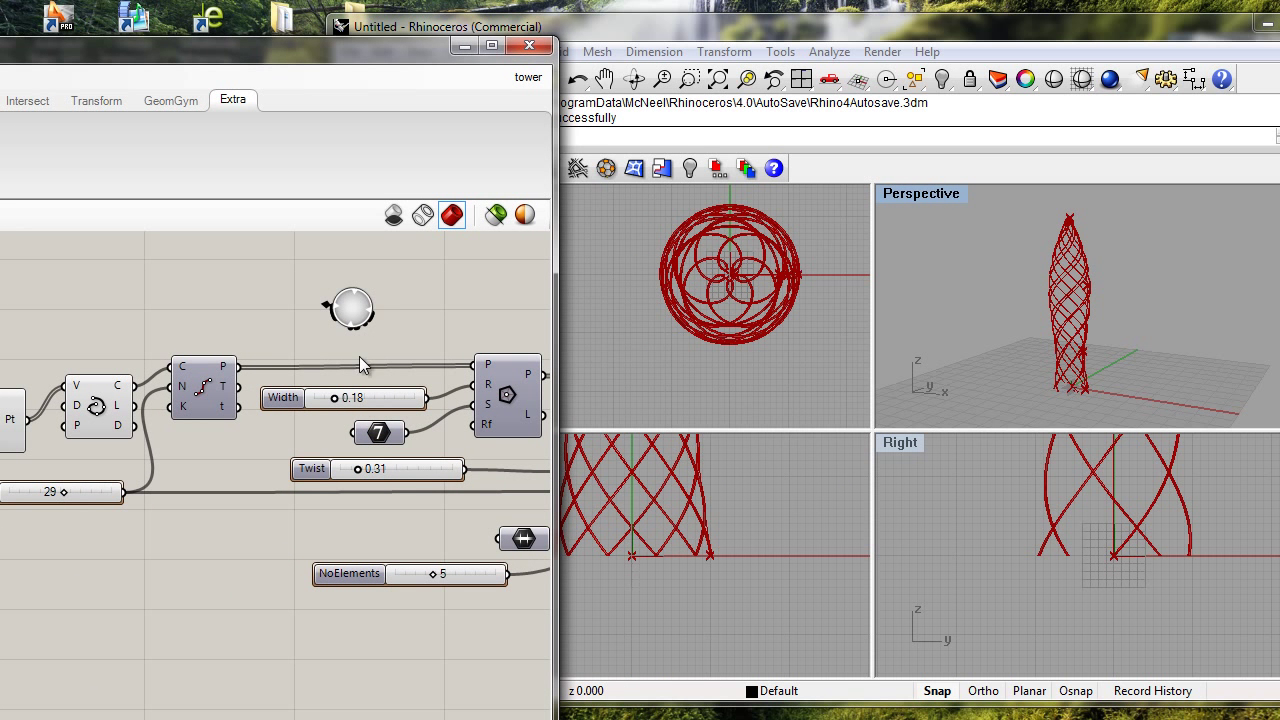
left_click_drag(334, 399, 362, 400)
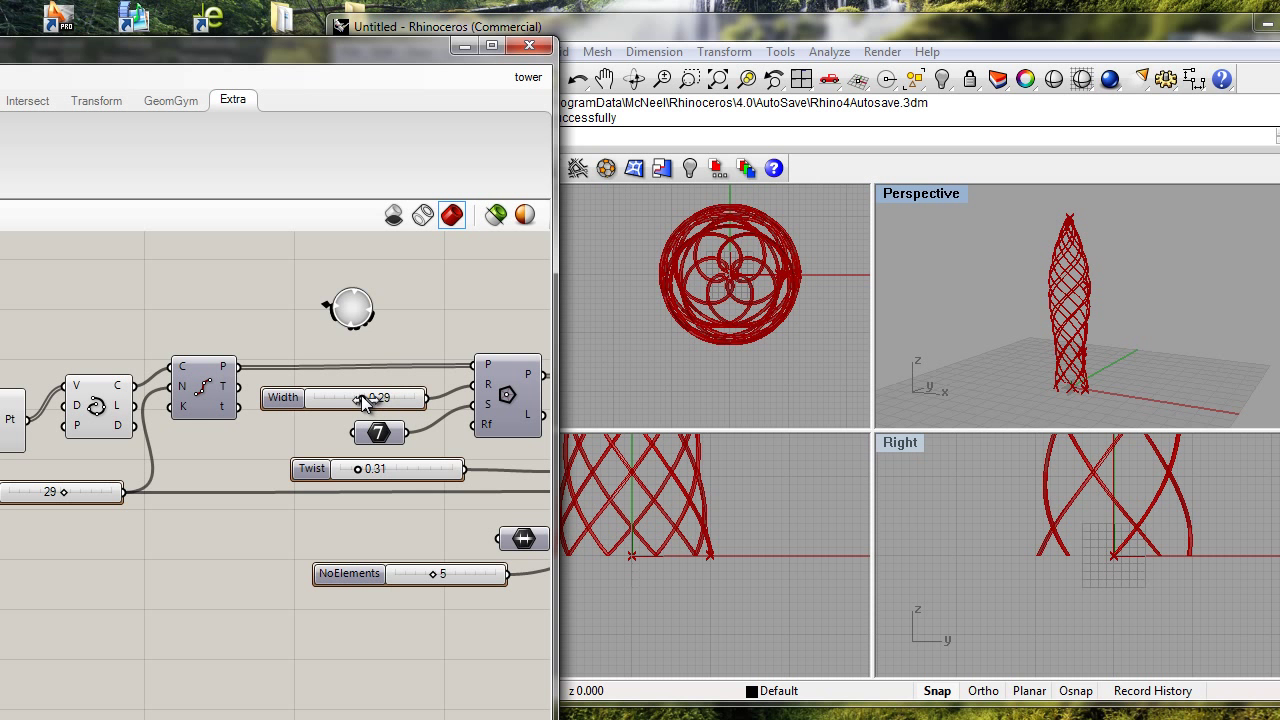
left_click_drag(322, 51, 617, 54)
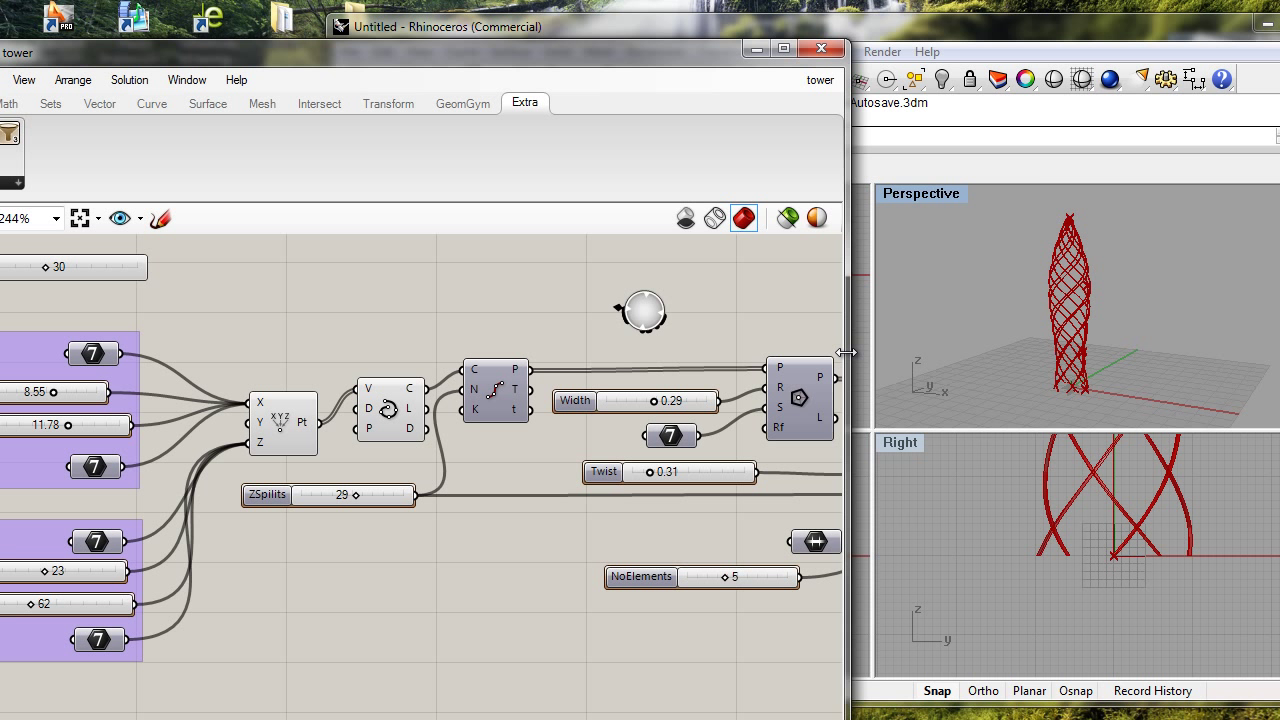
left_click_drag(846, 352, 974, 436)
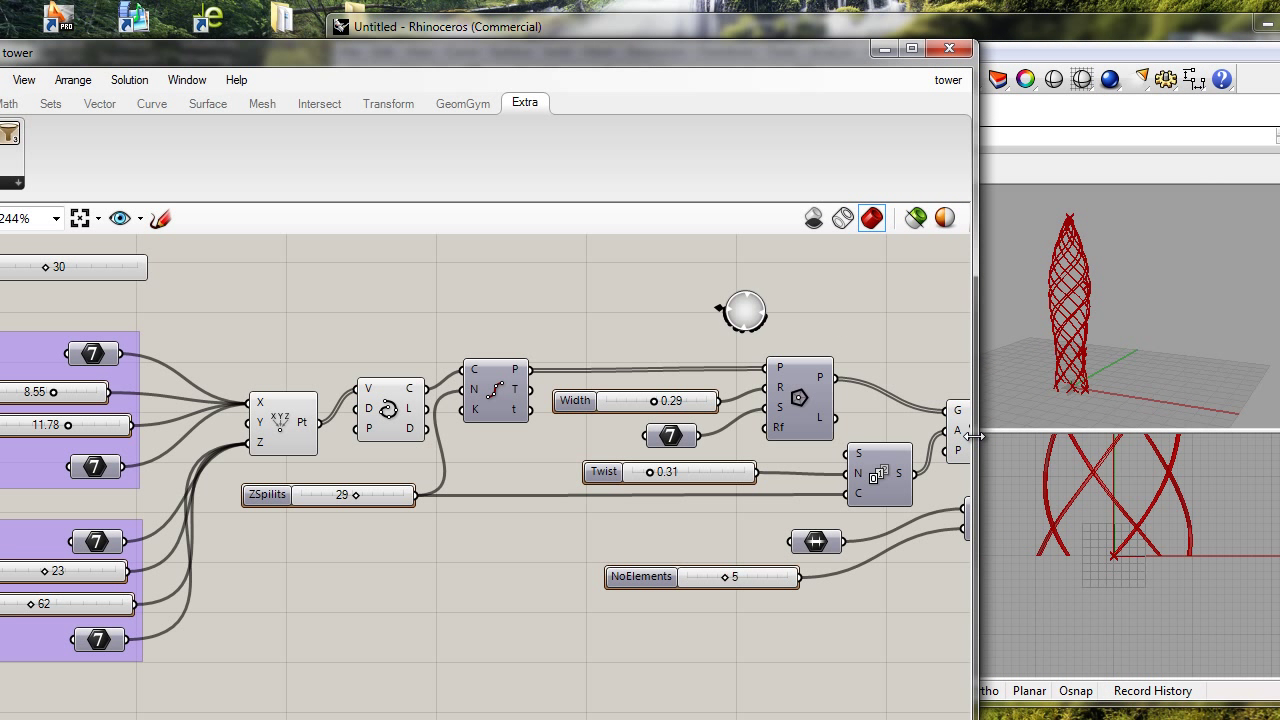
left_click_drag(556, 57, 674, 40)
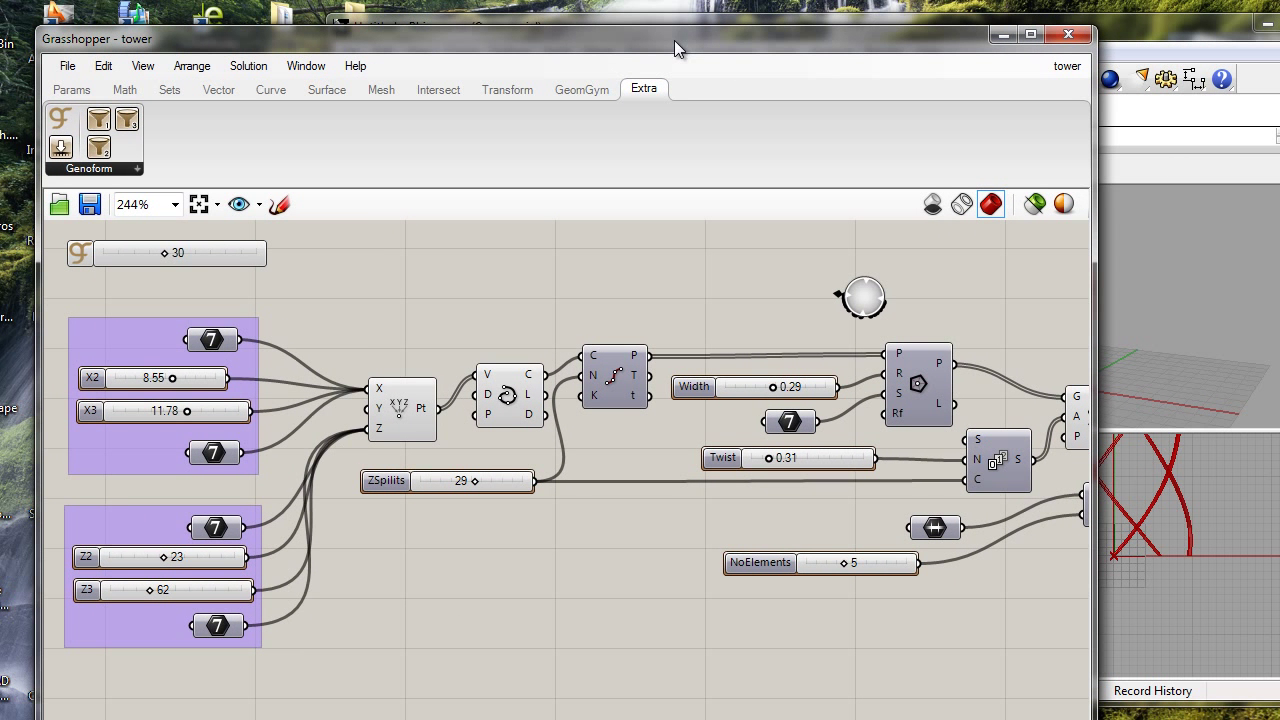
Step: Launch Genoform, place its window over the definition, and generate five tower designs
key("super")
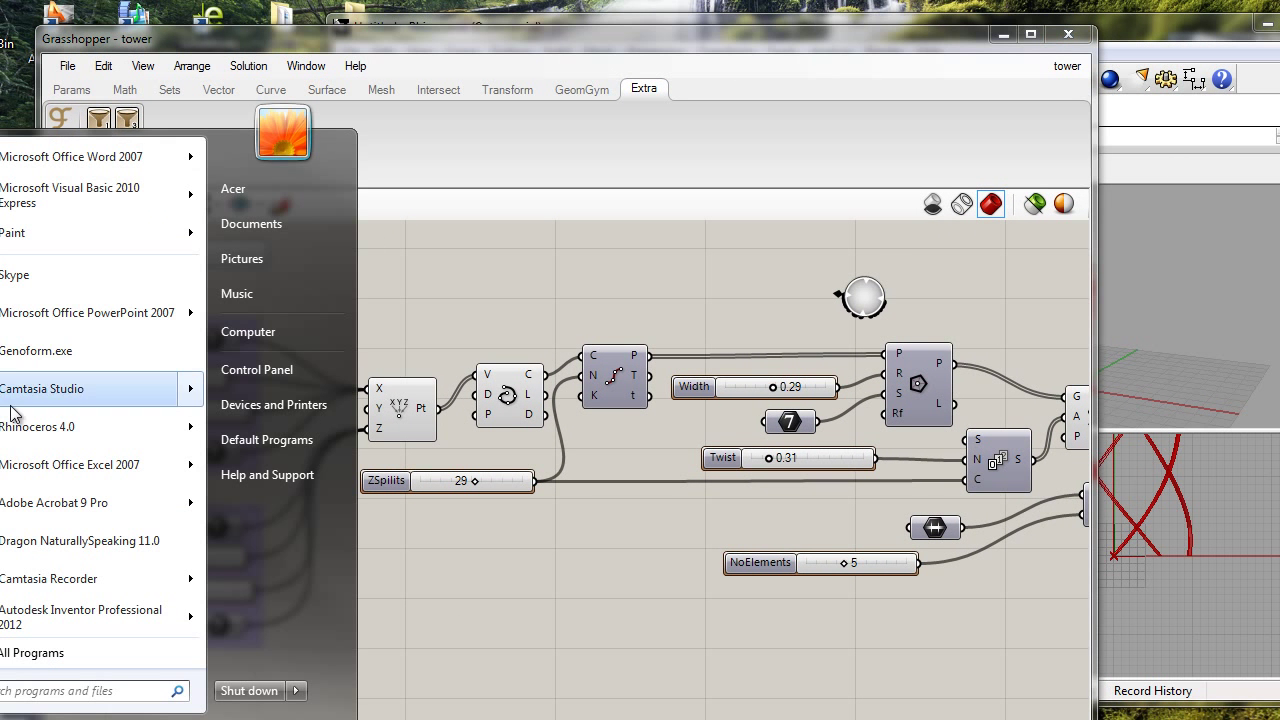
key("Escape")
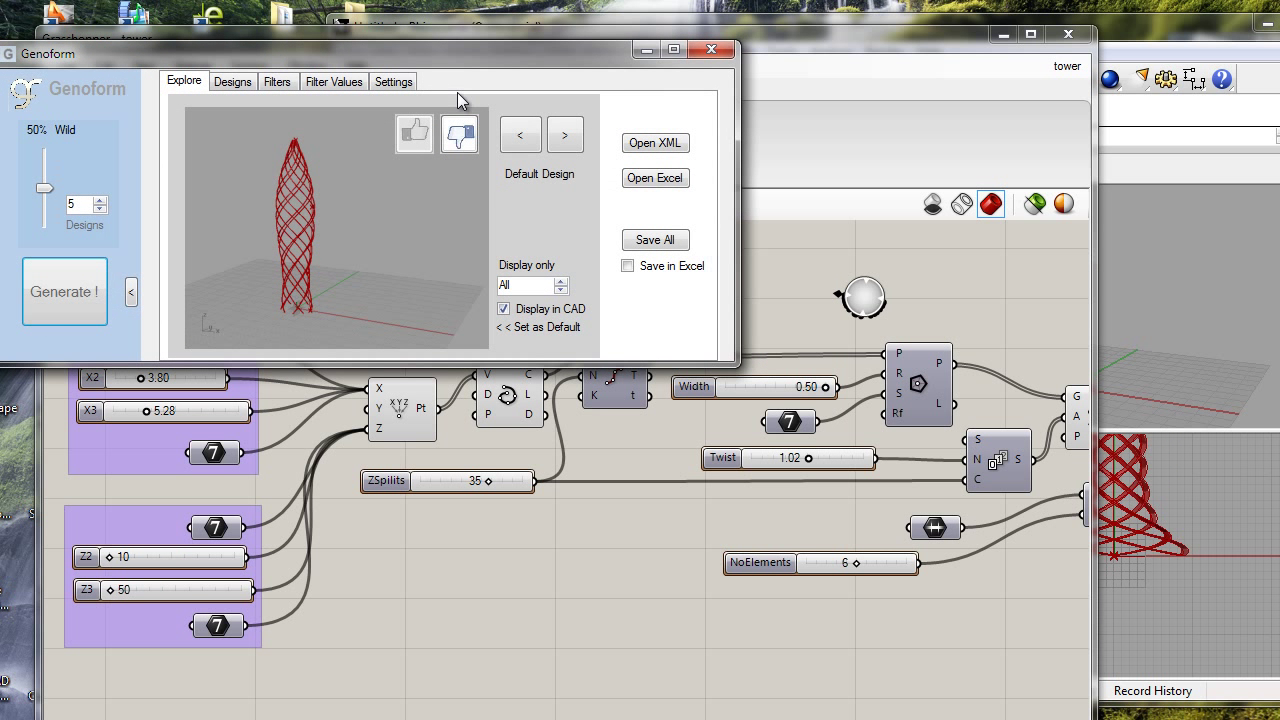
left_click_drag(456, 57, 566, 124)
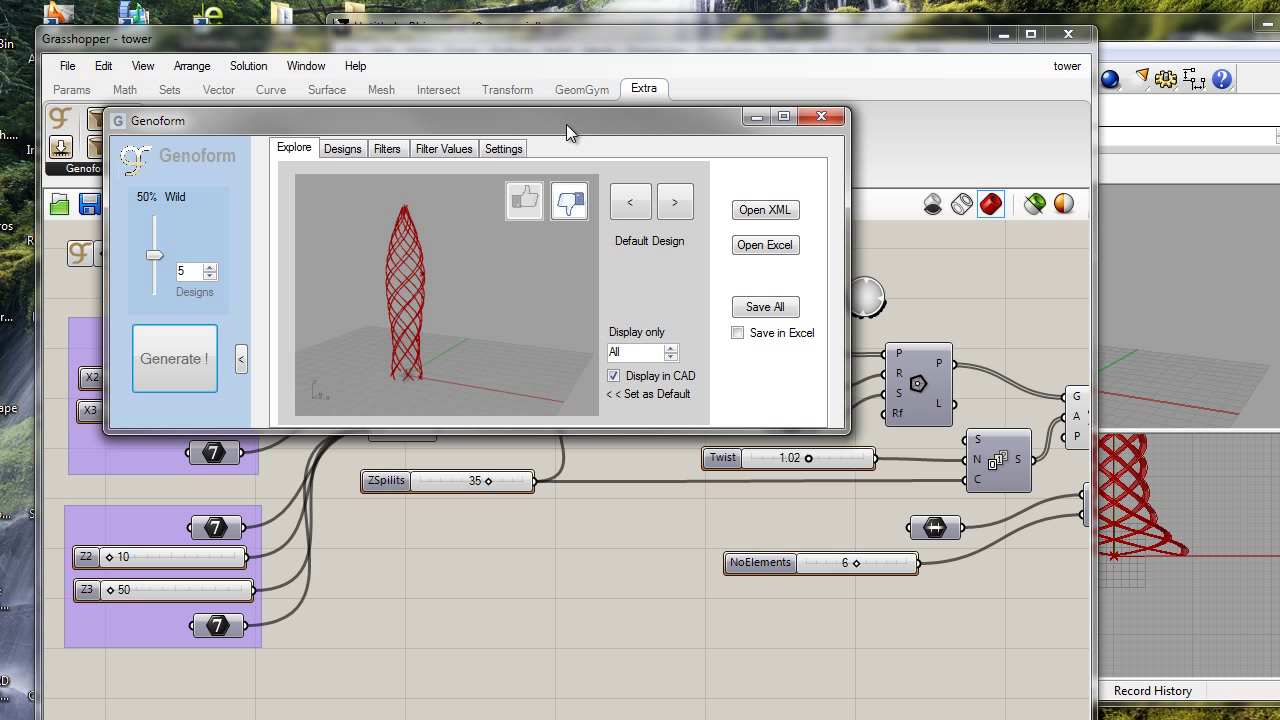
left_click(170, 362)
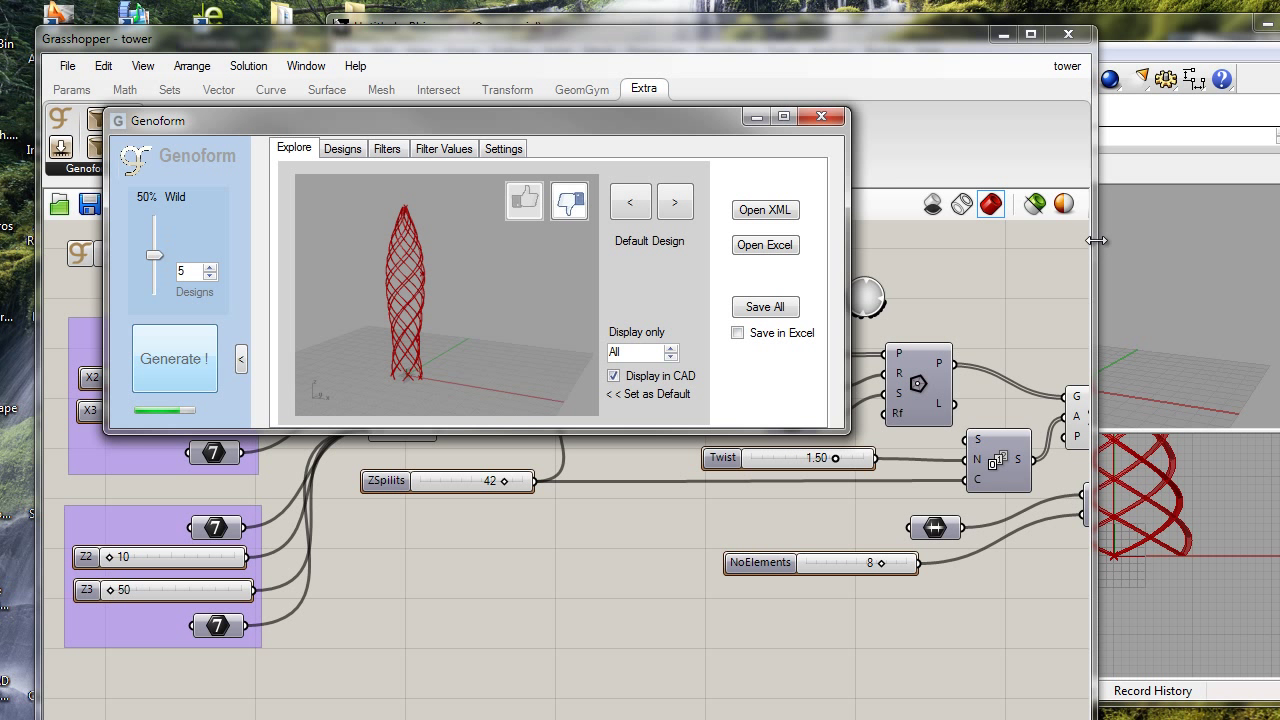
Step: Narrow Grasshopper and step the Genoform browser back from design 5 to design 2 of 5
left_click_drag(1095, 245, 954, 261)
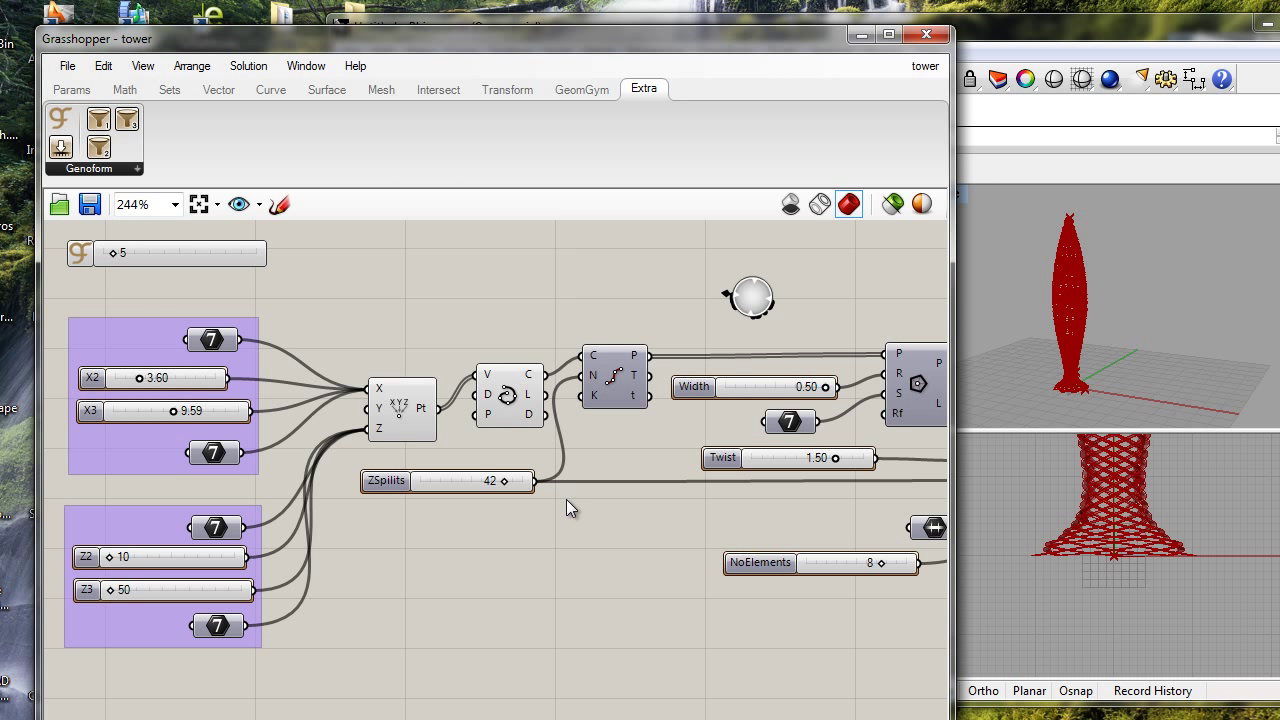
key("alt+Tab")
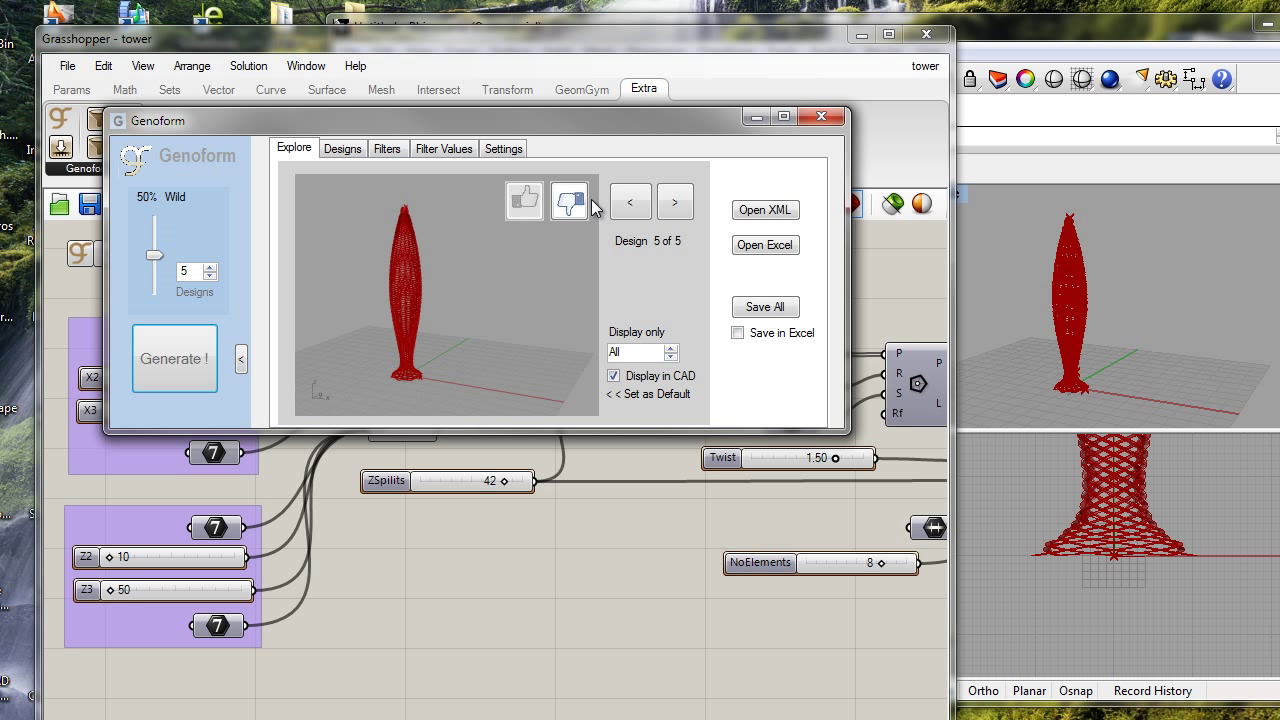
left_click(631, 203)
left_click(631, 203)
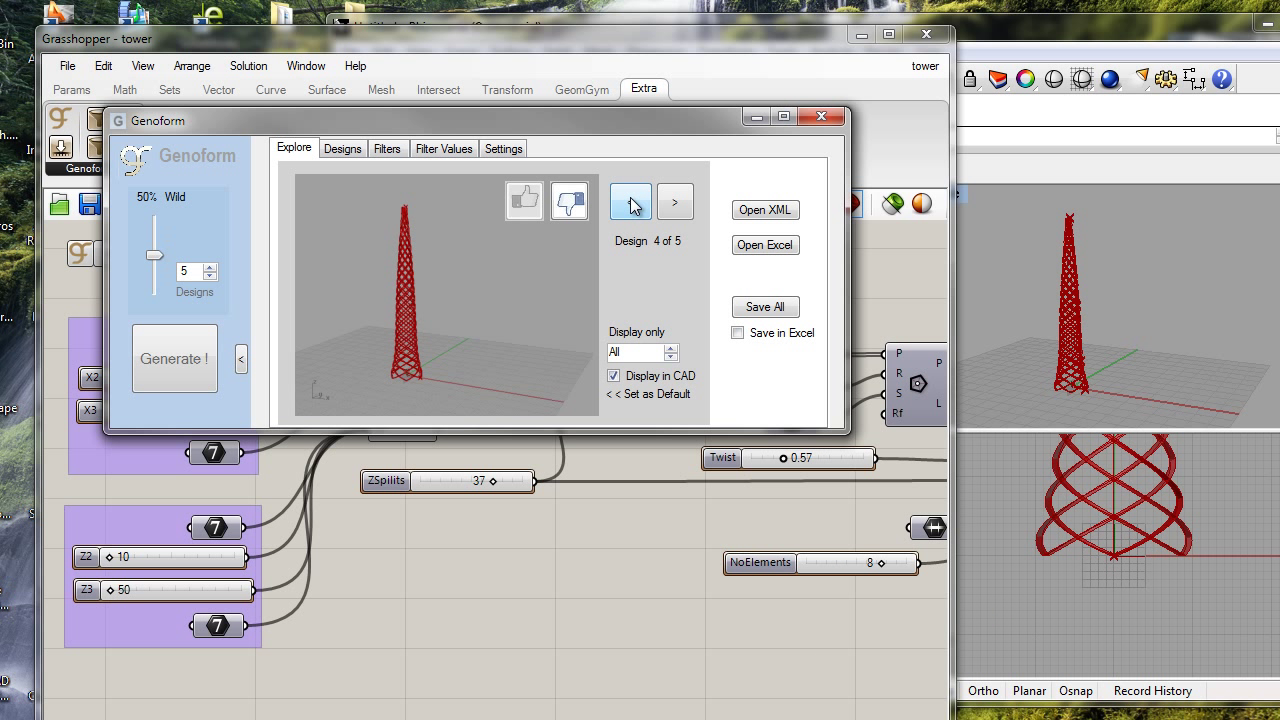
left_click(631, 203)
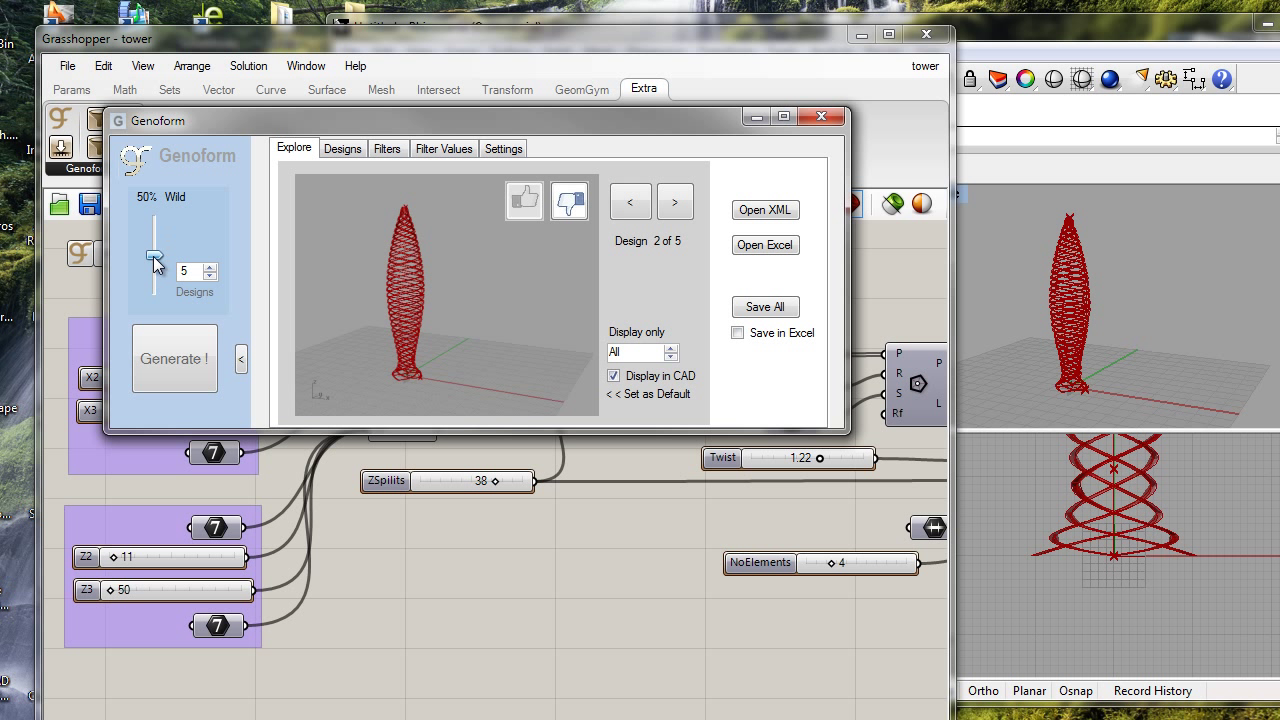
Step: Generate five more designs at 22% wildness and browse back through the set
left_click_drag(154, 256, 159, 274)
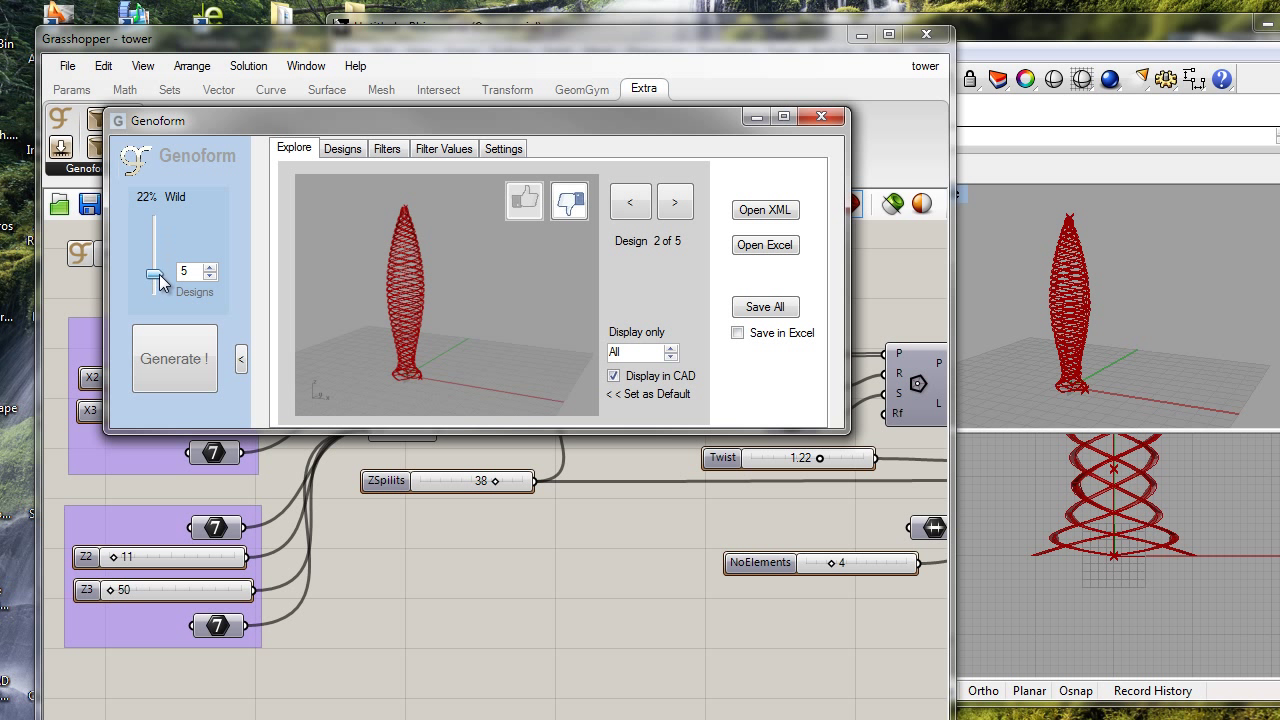
left_click(180, 362)
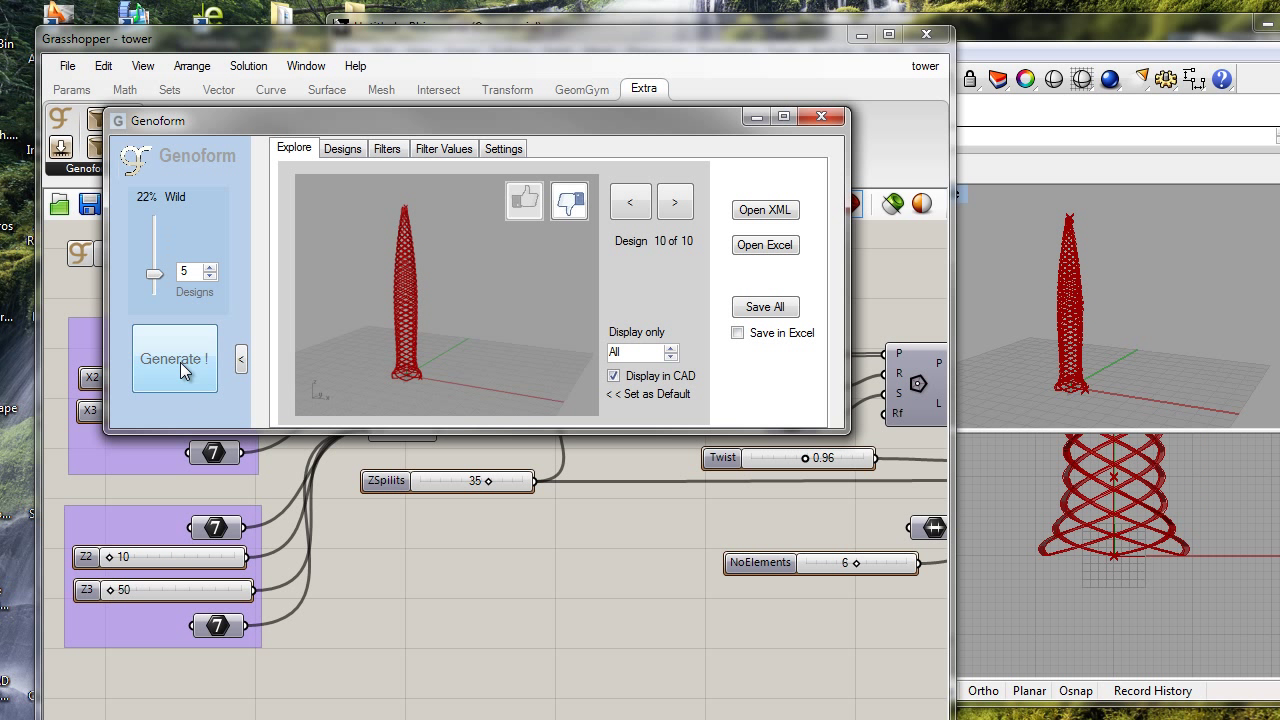
left_click(630, 205)
left_click(630, 205)
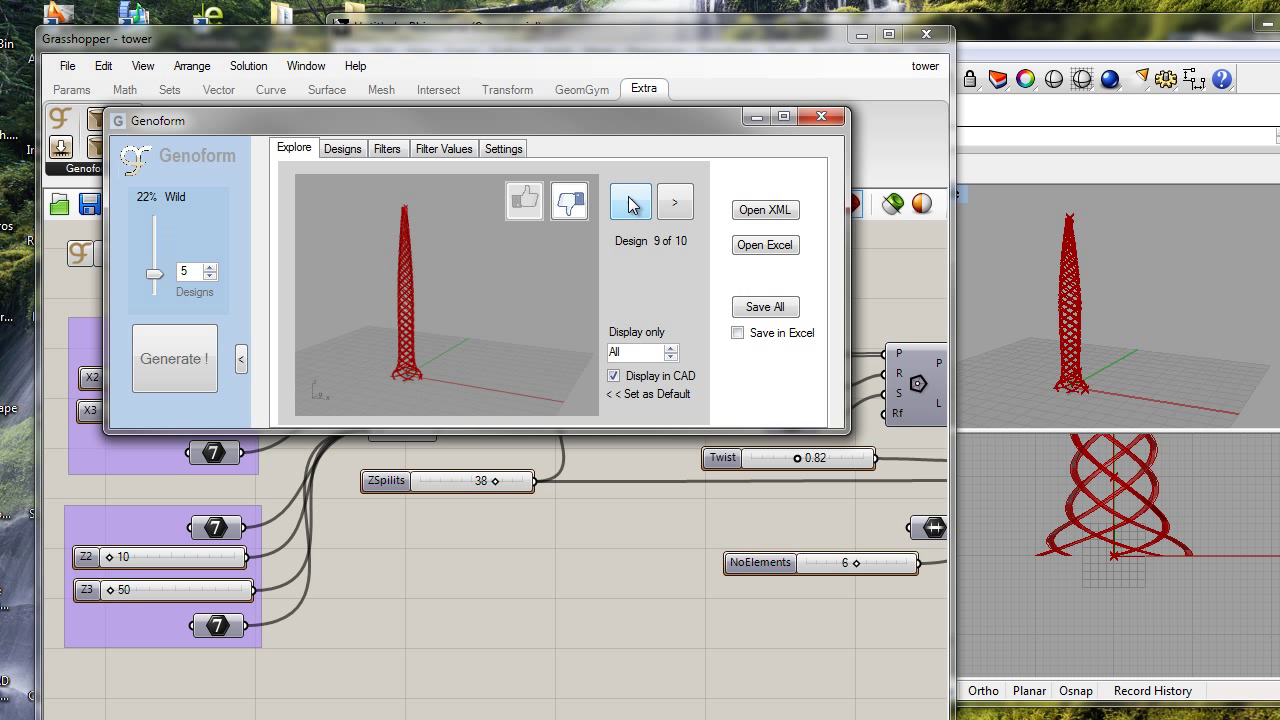
left_click(630, 205)
left_click(630, 205)
left_click(630, 205)
left_click(630, 205)
left_click(630, 205)
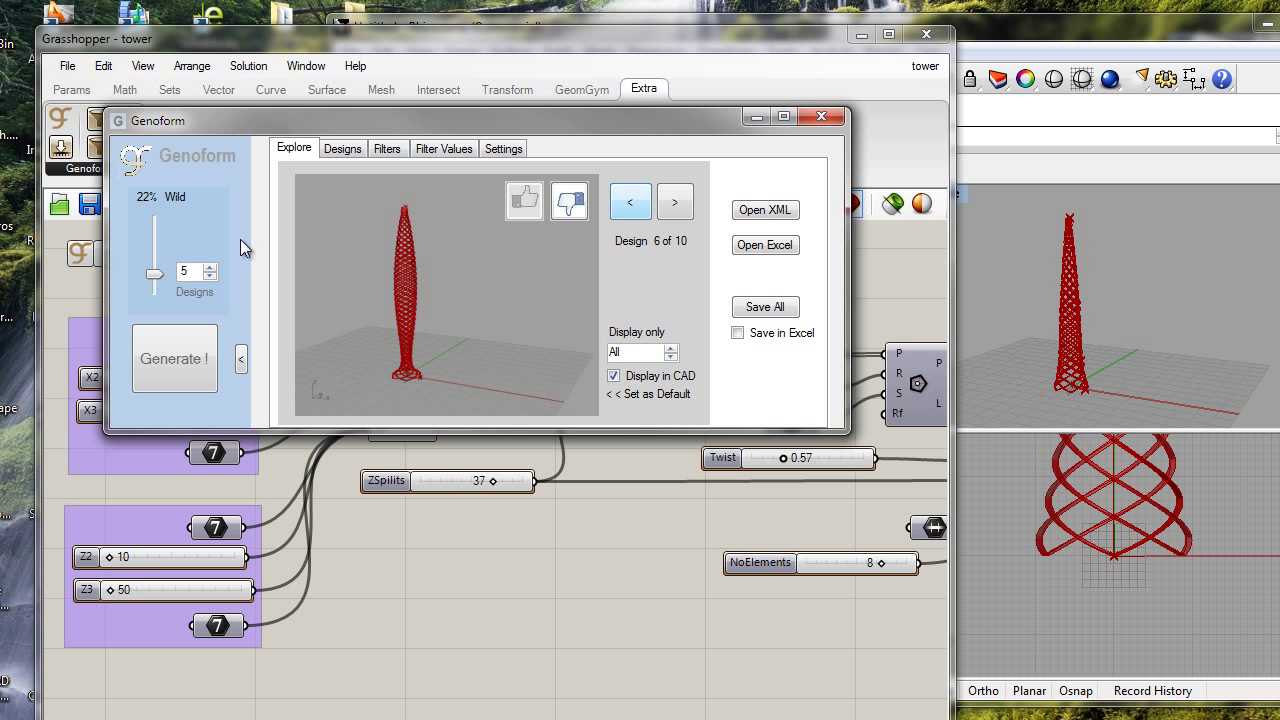
Step: Generate ten more designs at 80% wildness in two batches of five
left_click_drag(154, 270, 154, 229)
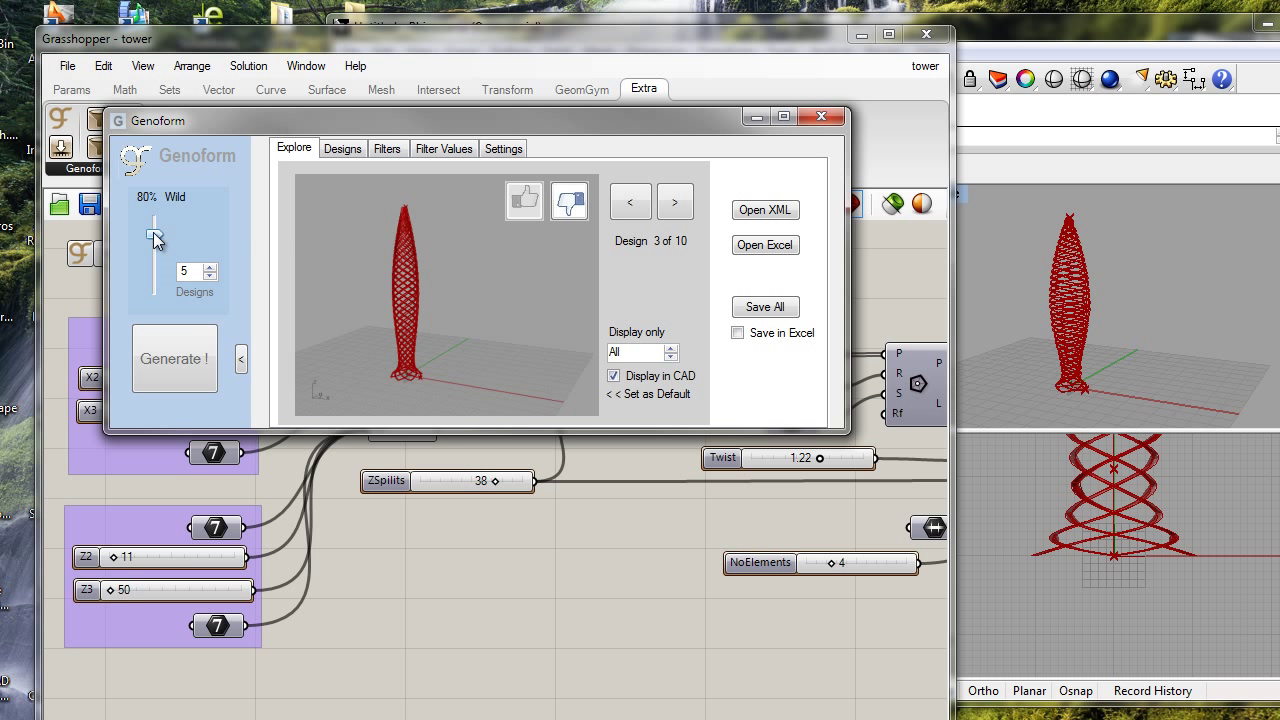
left_click(197, 364)
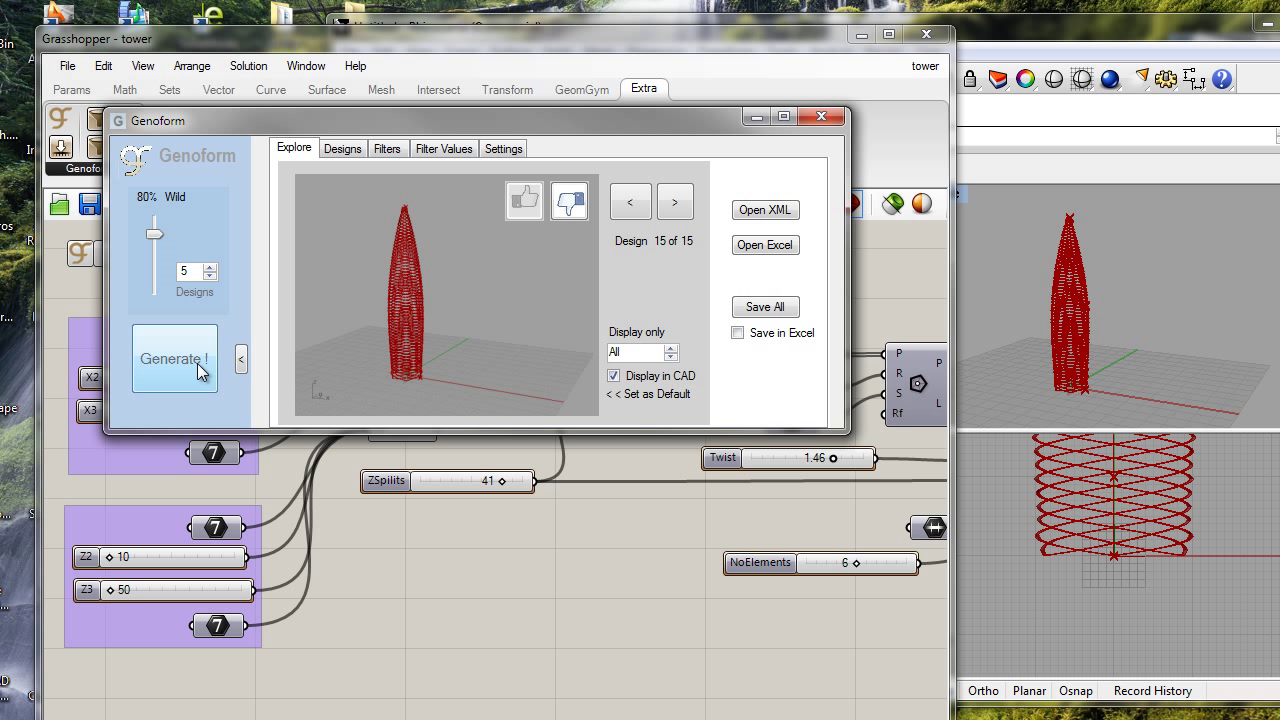
left_click(197, 363)
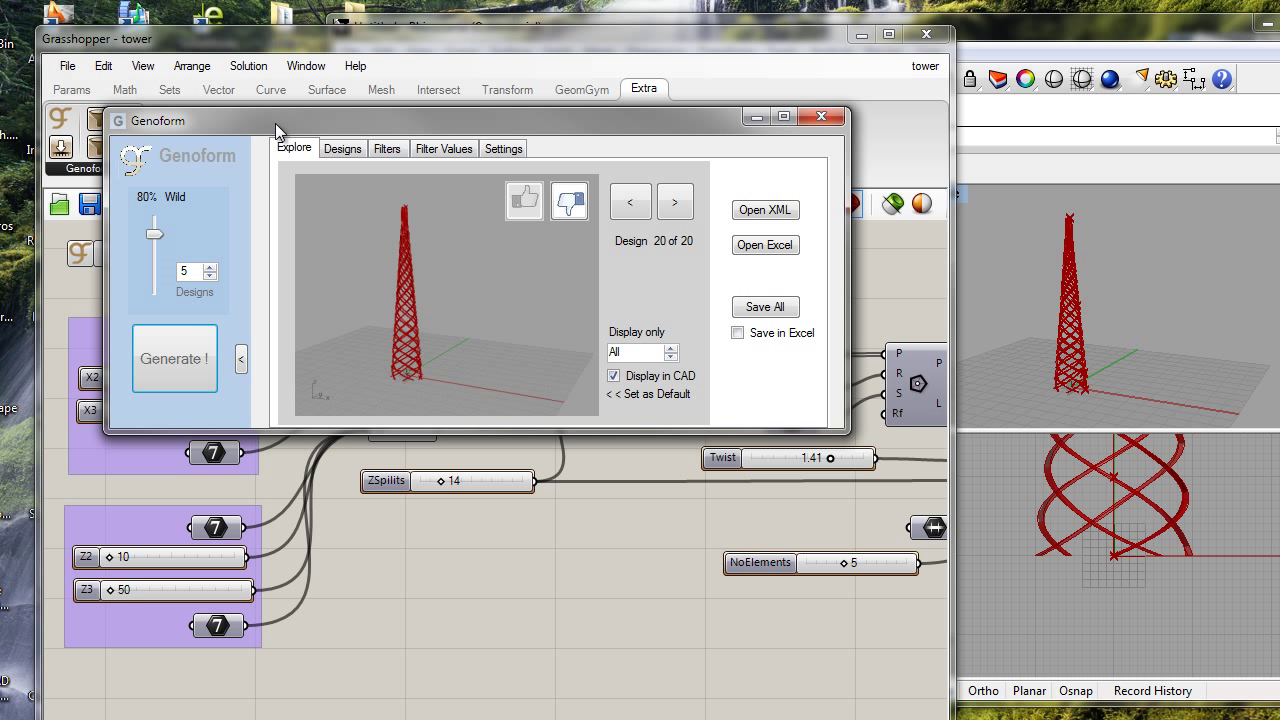
left_click_drag(275, 123, 278, 126)
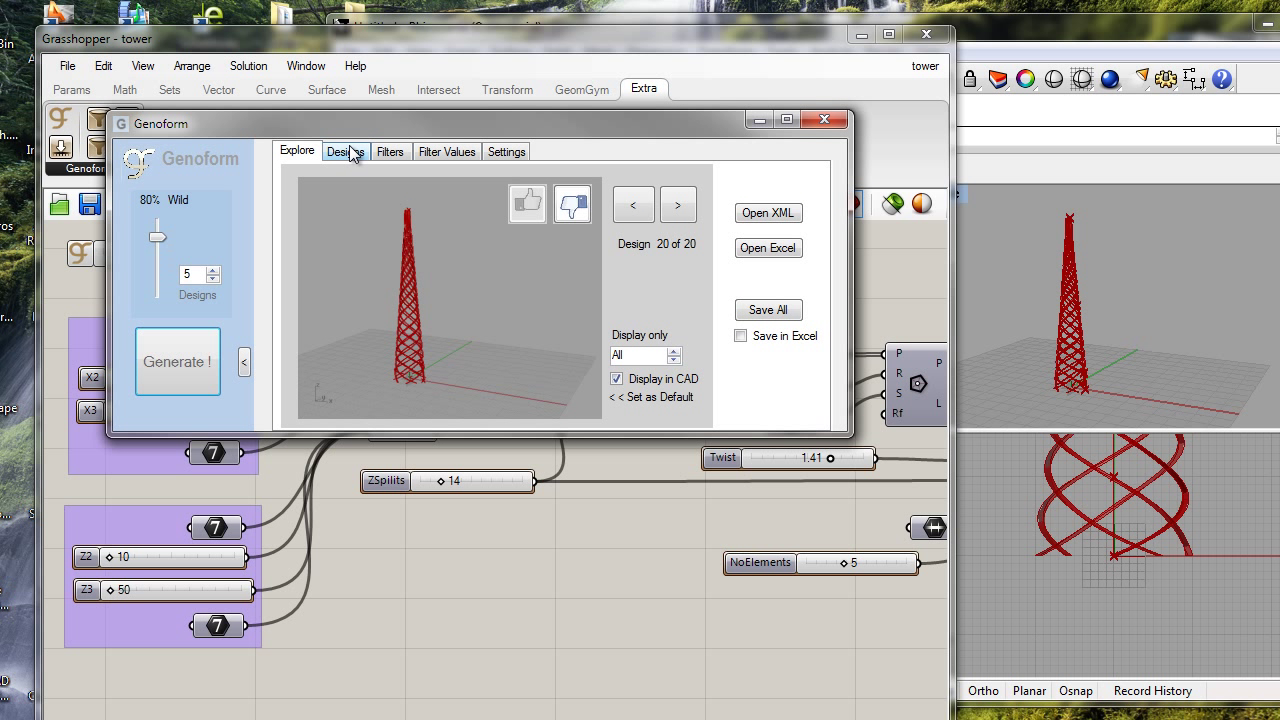
left_click(348, 151)
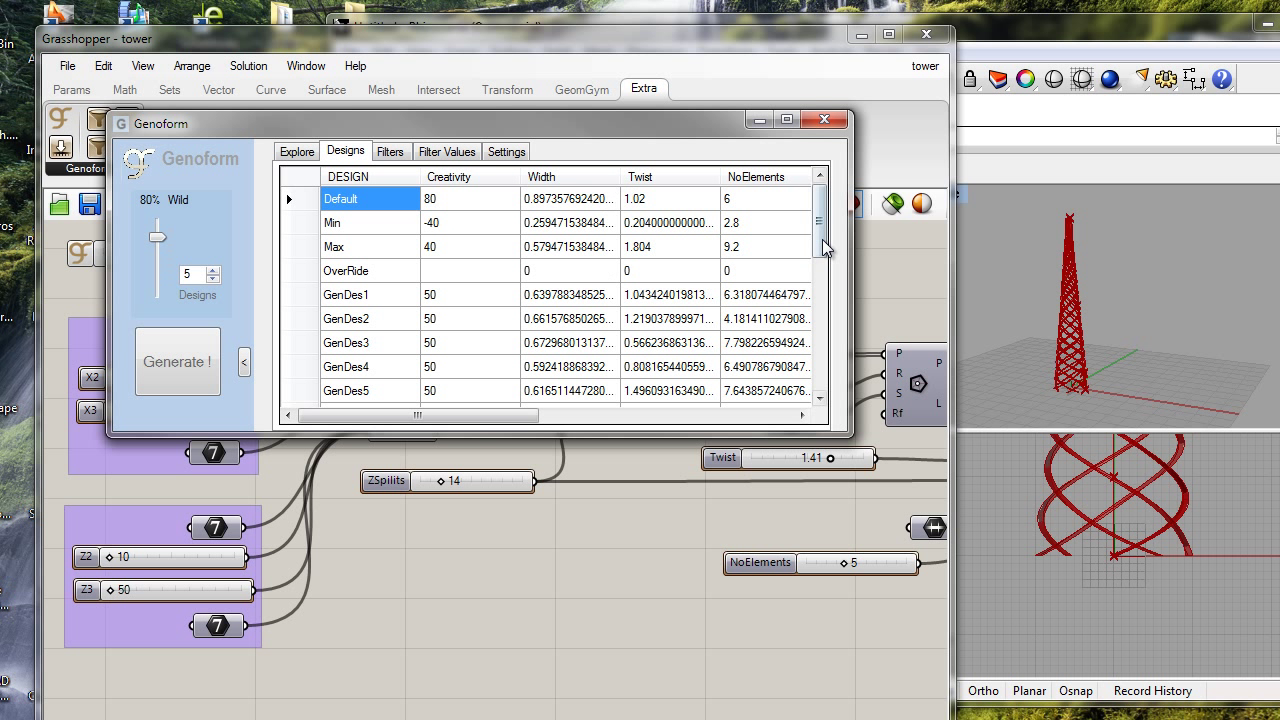
left_click_drag(823, 248, 830, 310)
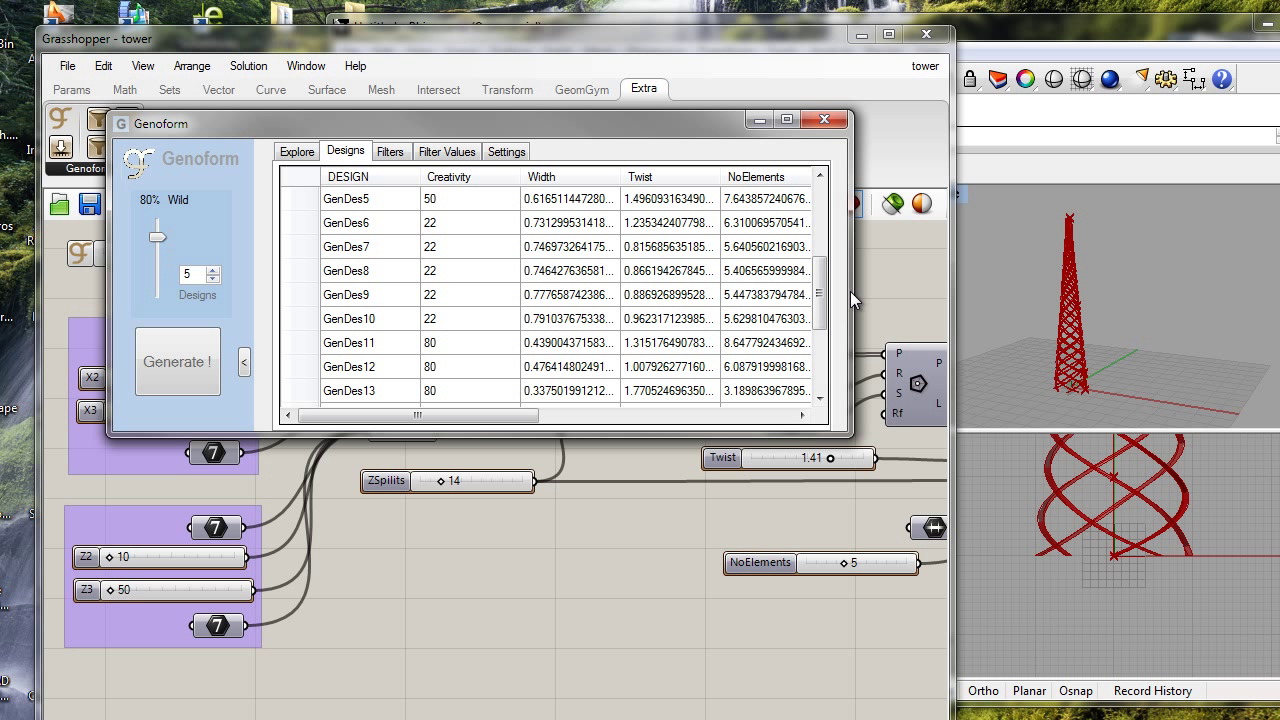
left_click(302, 152)
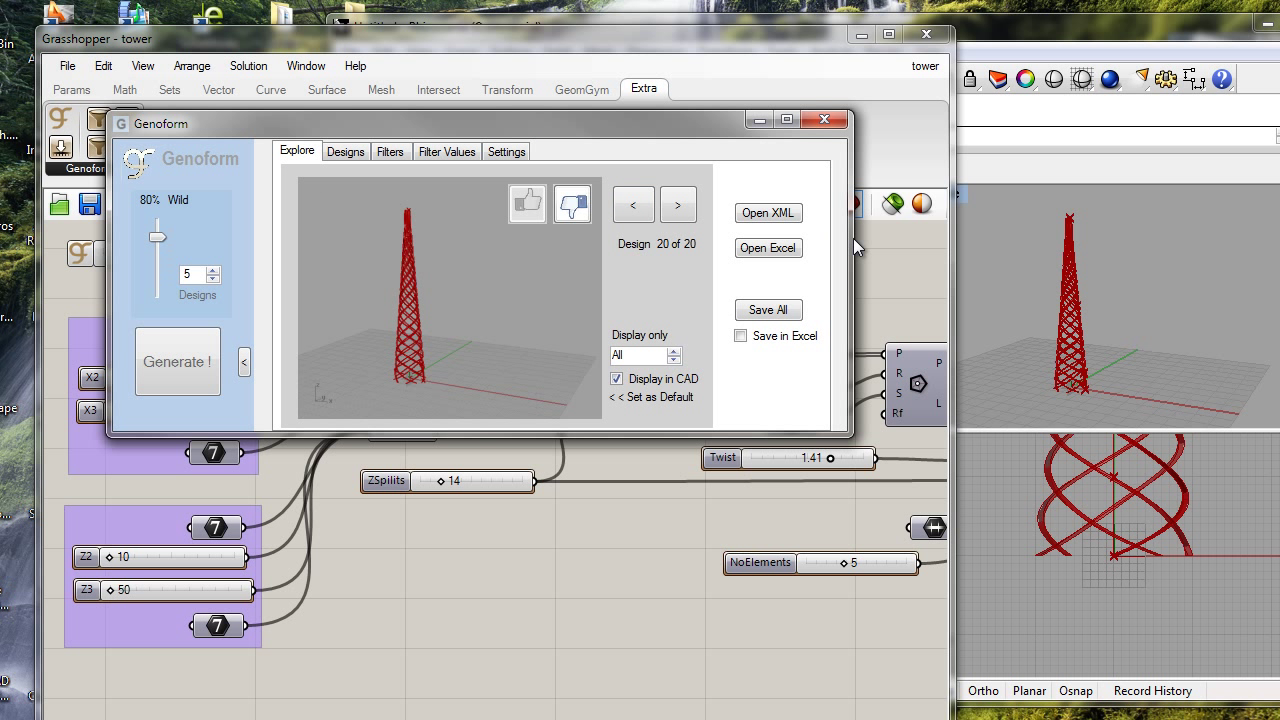
Step: Open the tower_pic folder, widen it, scroll the 31 saved tower thumbnails, then minimize it
left_click(458, 281)
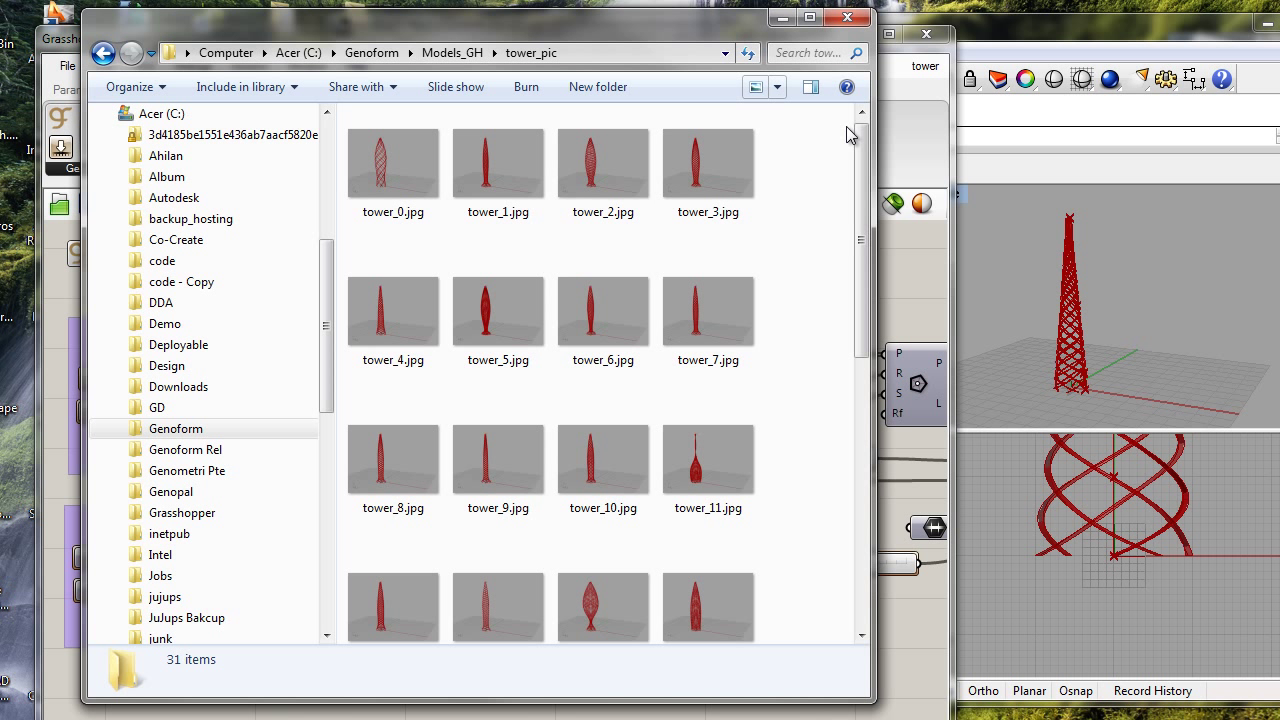
left_click_drag(871, 160, 1057, 322)
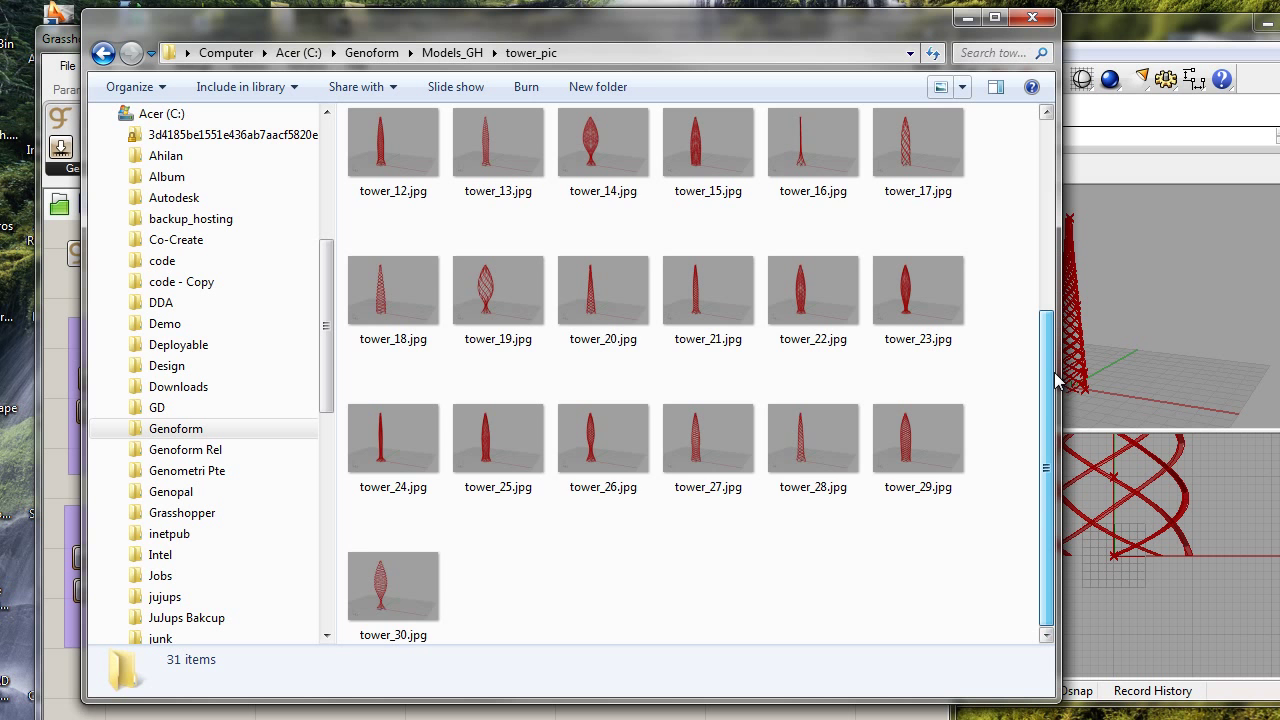
left_click_drag(1055, 378, 1050, 188)
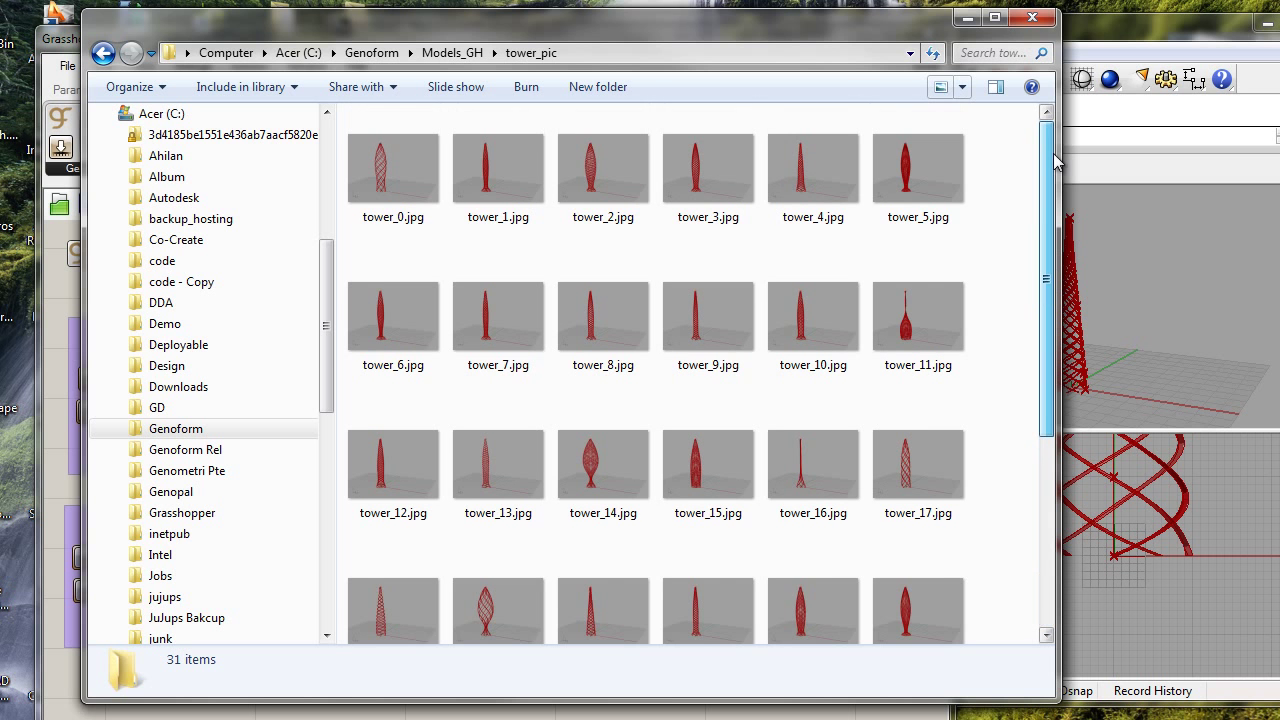
left_click(964, 18)
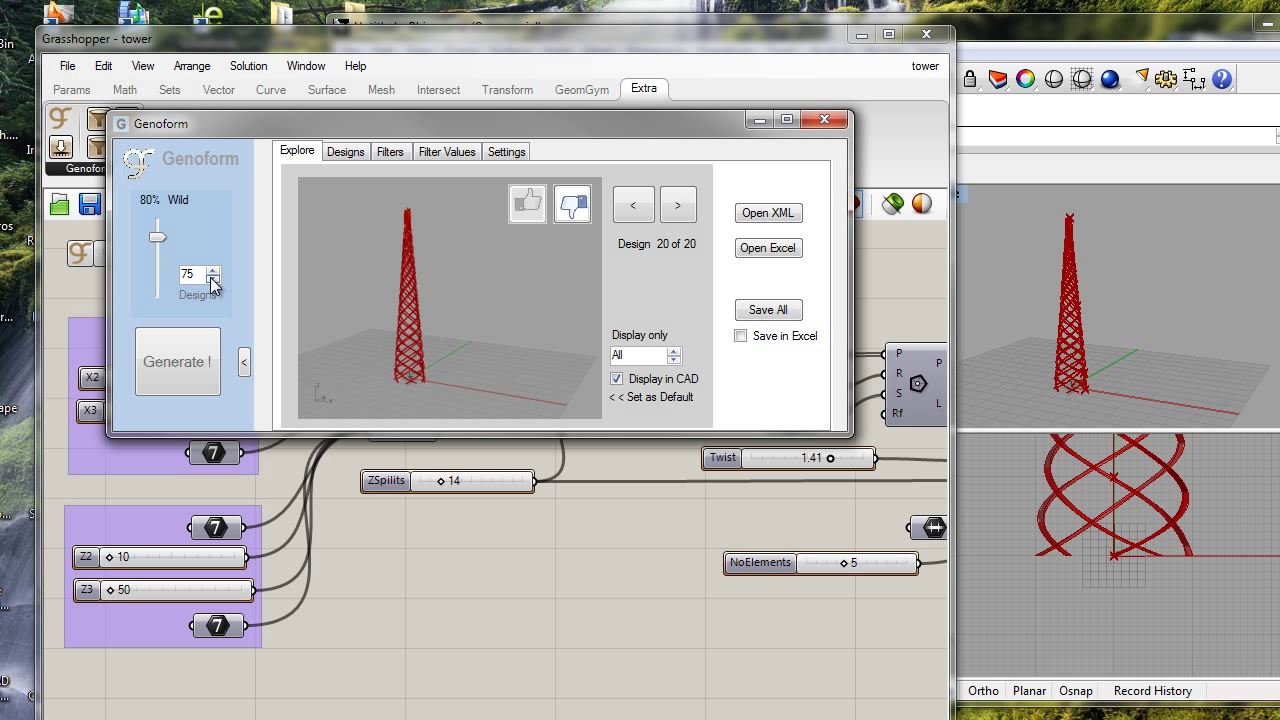
Step: Generate a batch of 100 designs, growing the Genoform set from 20 to 120
left_click(195, 368)
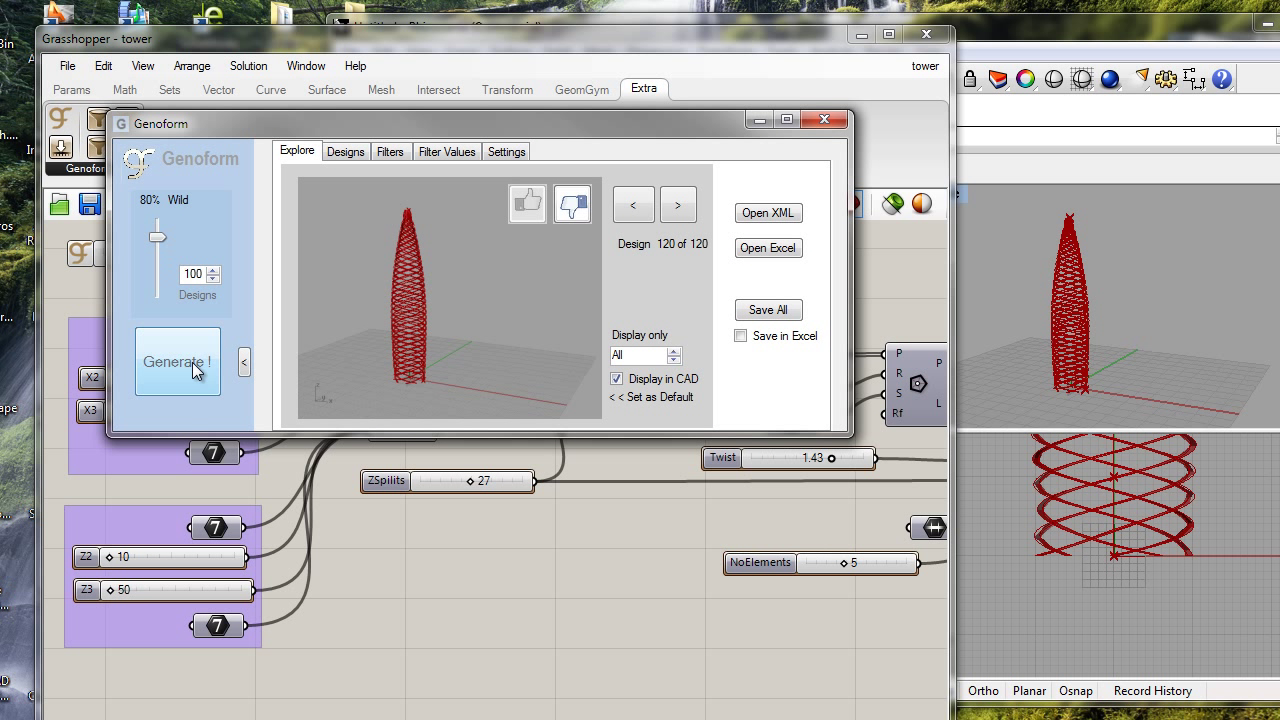
Step: Browse back from design 120 toward 107, move Genoform down, and set the canvas design slider to 120
left_click(634, 205)
left_click(634, 205)
left_click(634, 205)
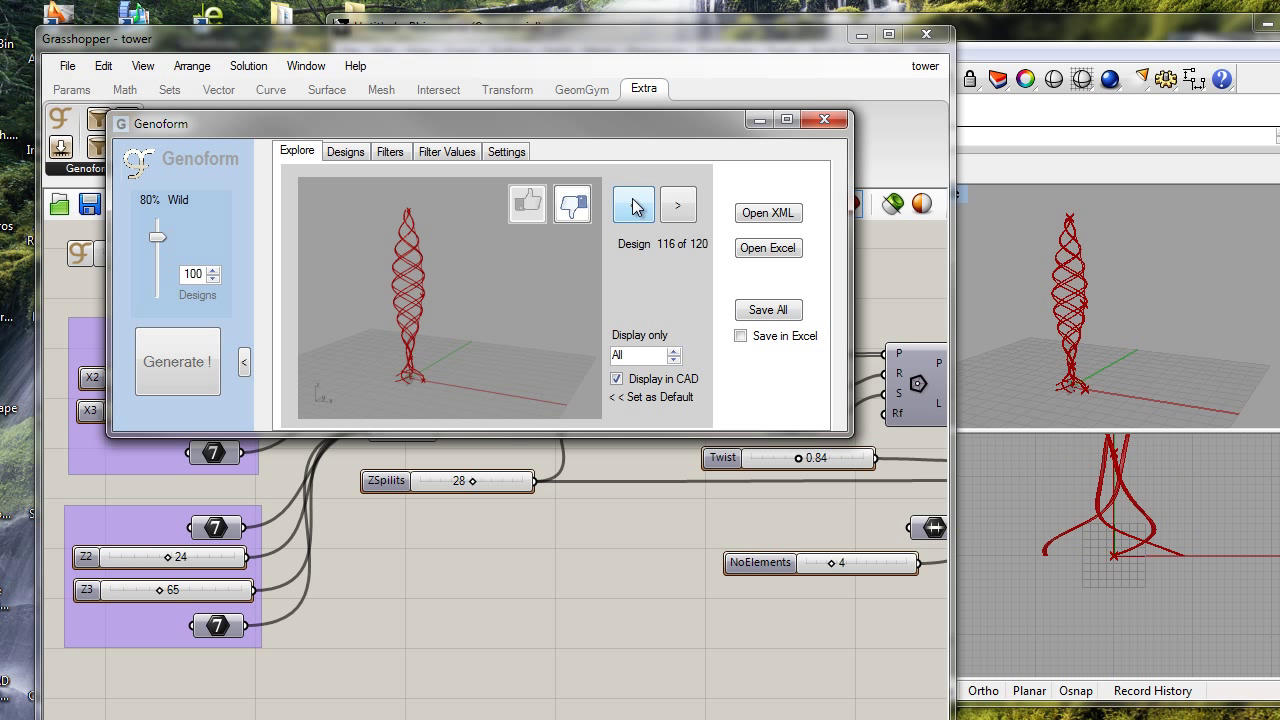
left_click(634, 205)
left_click(634, 205)
left_click(634, 205)
left_click(634, 205)
left_click(634, 205)
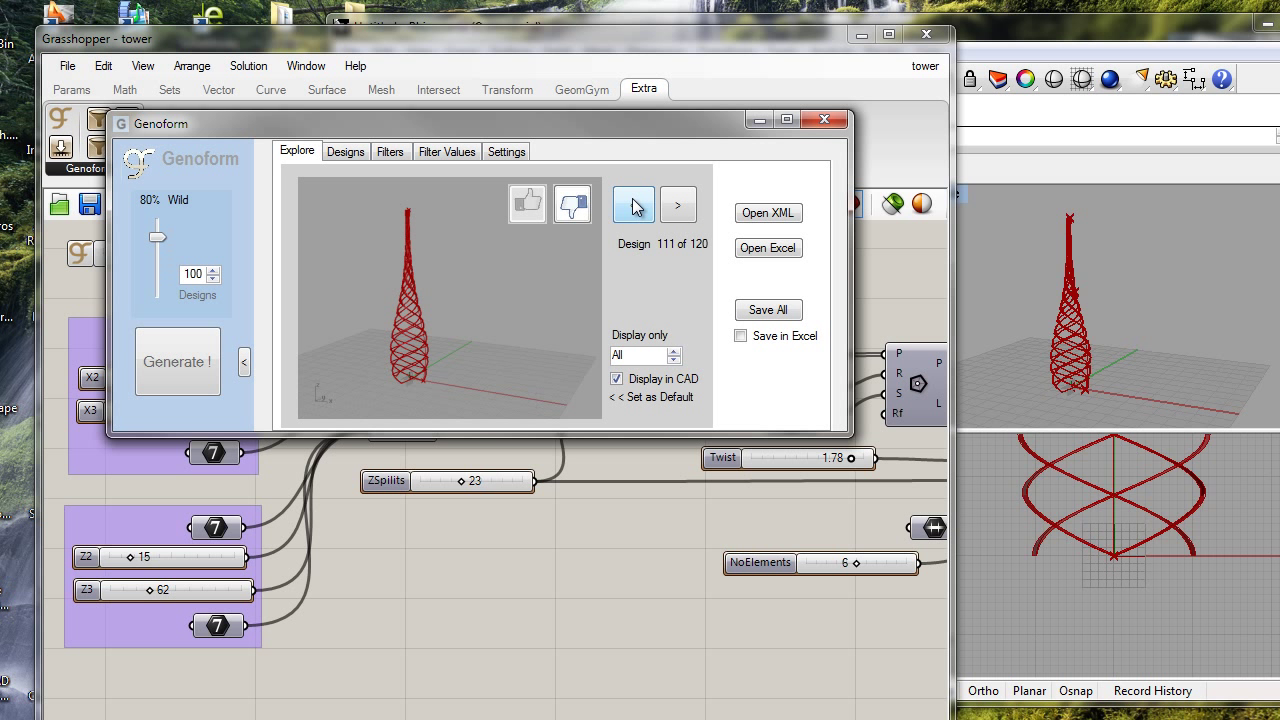
left_click(634, 205)
left_click(634, 205)
left_click(634, 205)
left_click(634, 205)
left_click(634, 205)
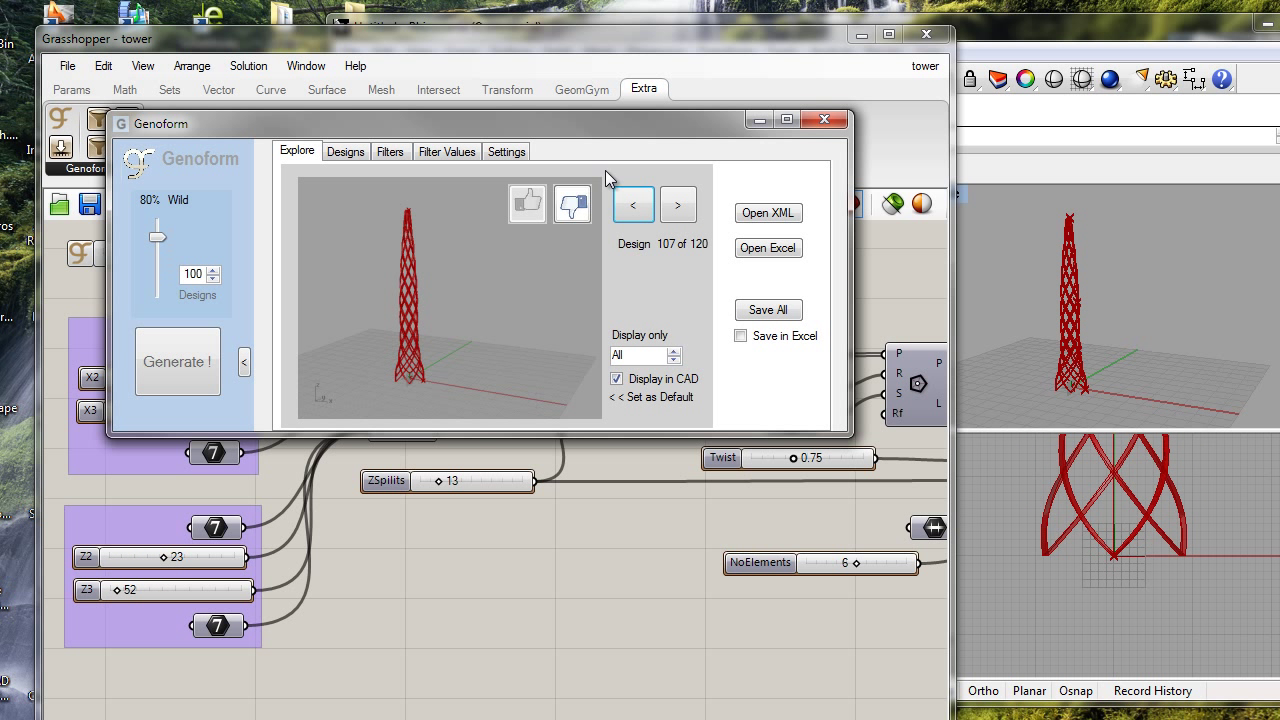
left_click_drag(601, 137, 598, 395)
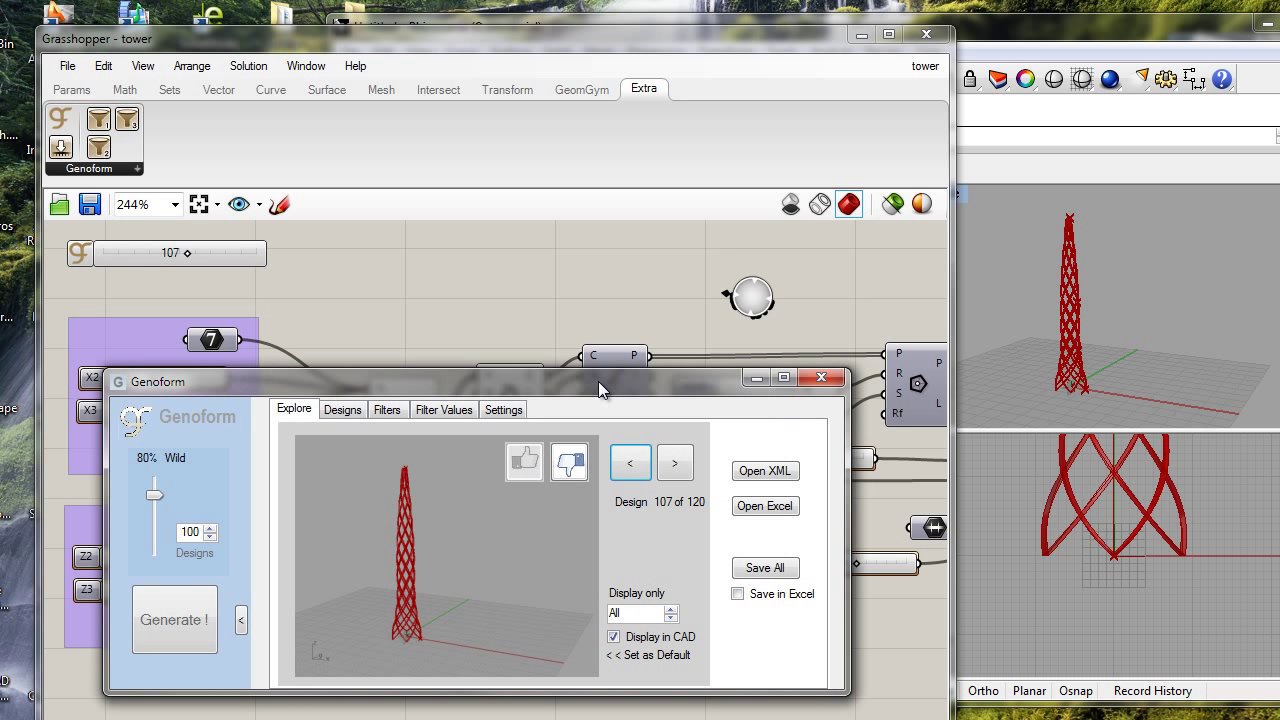
mouse_move(190, 255)
left_mouse_down()
mouse_move(150, 251)
mouse_move(204, 255)
left_mouse_up()
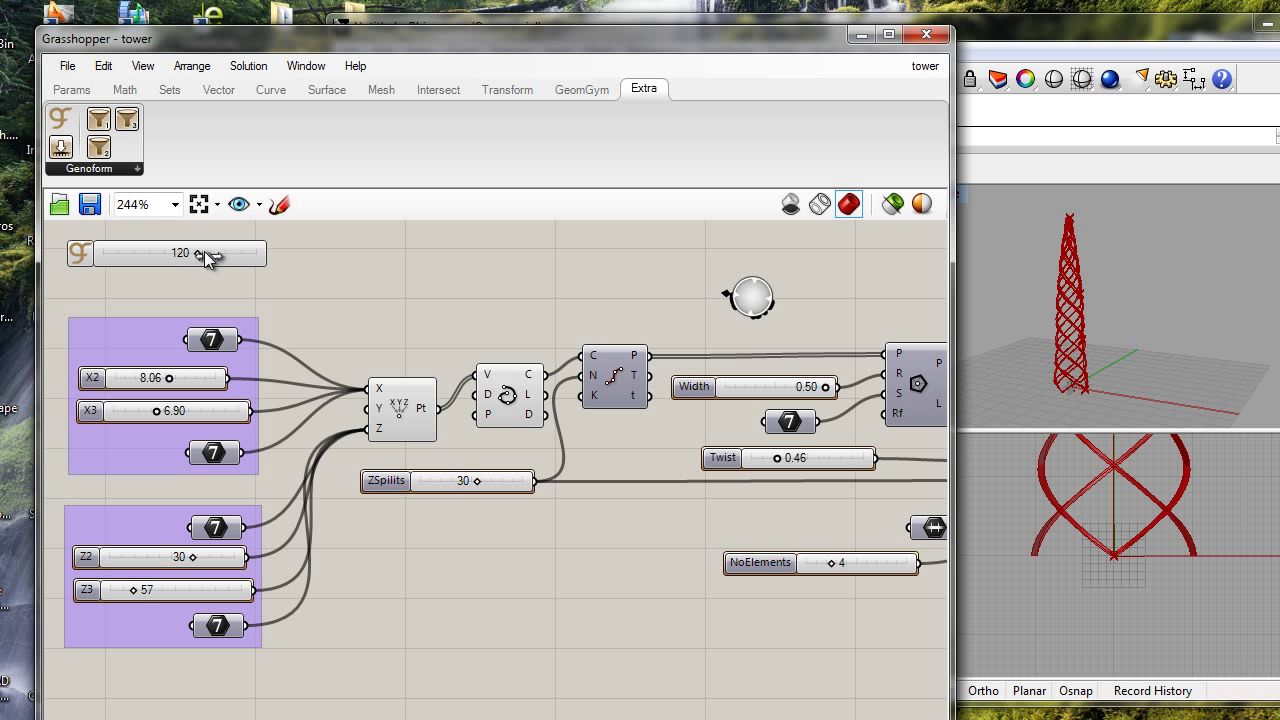